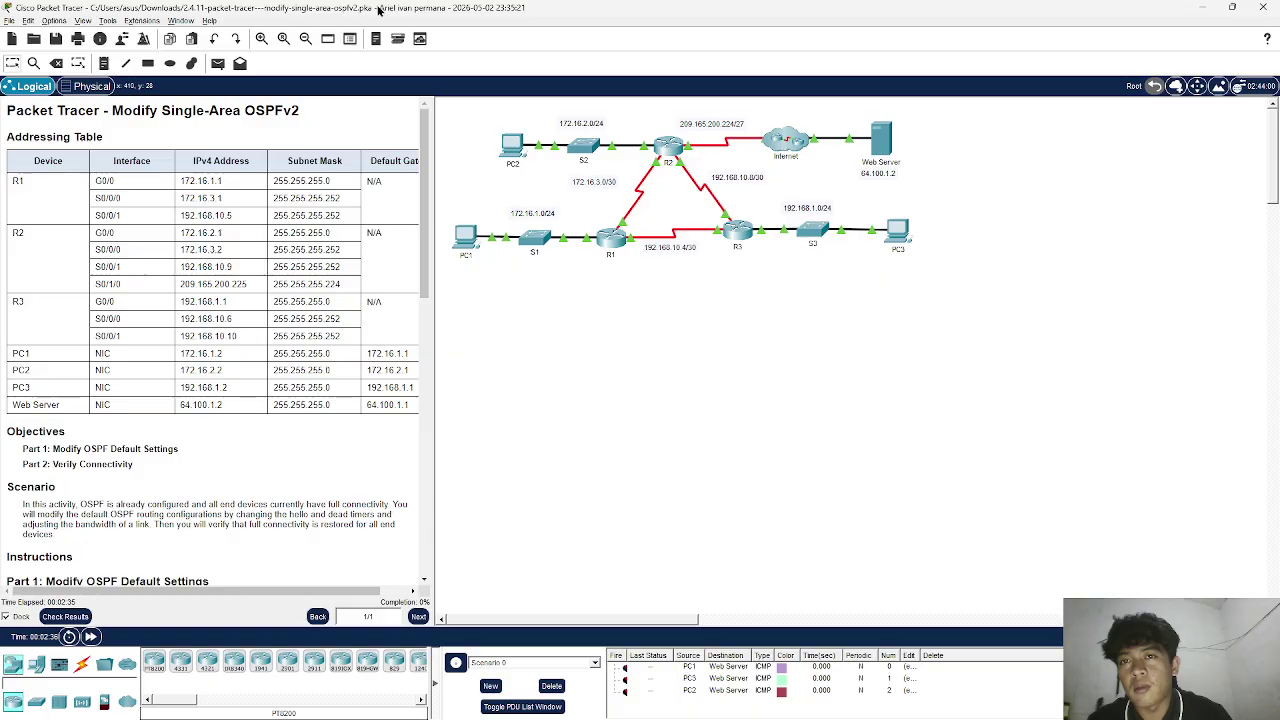
drag(383, 7, 399, 12)
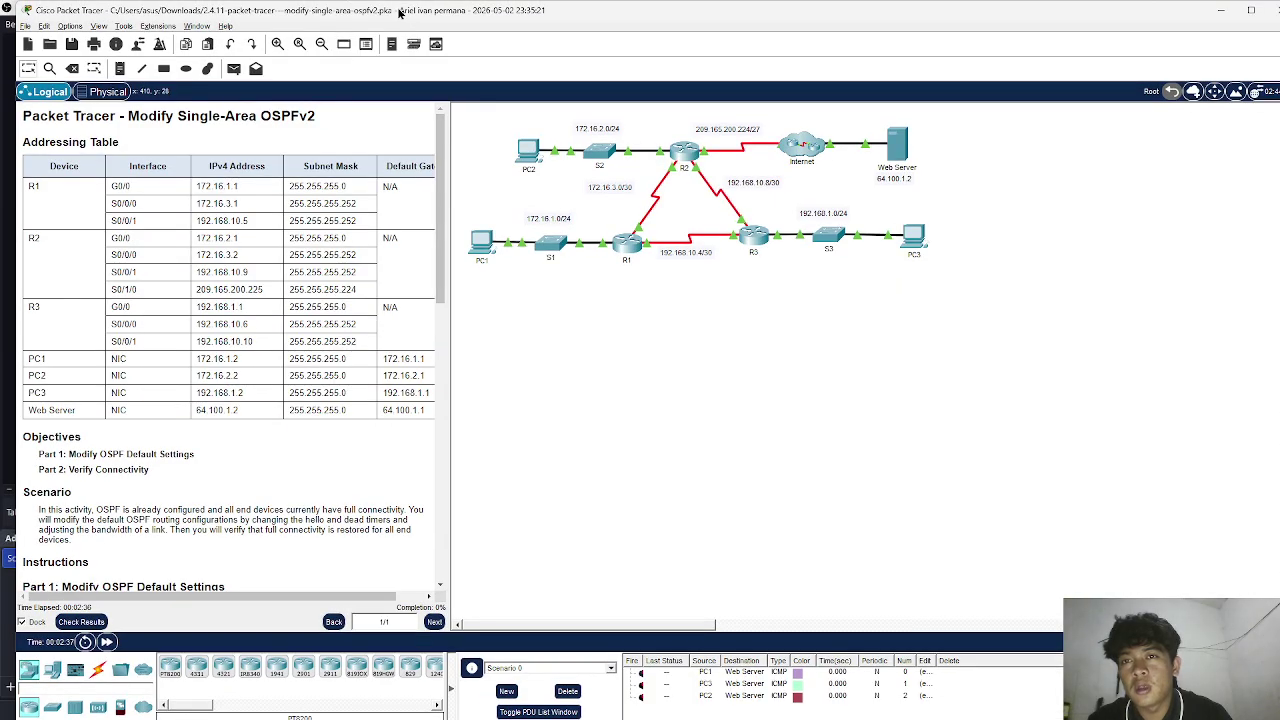
click(1250, 12)
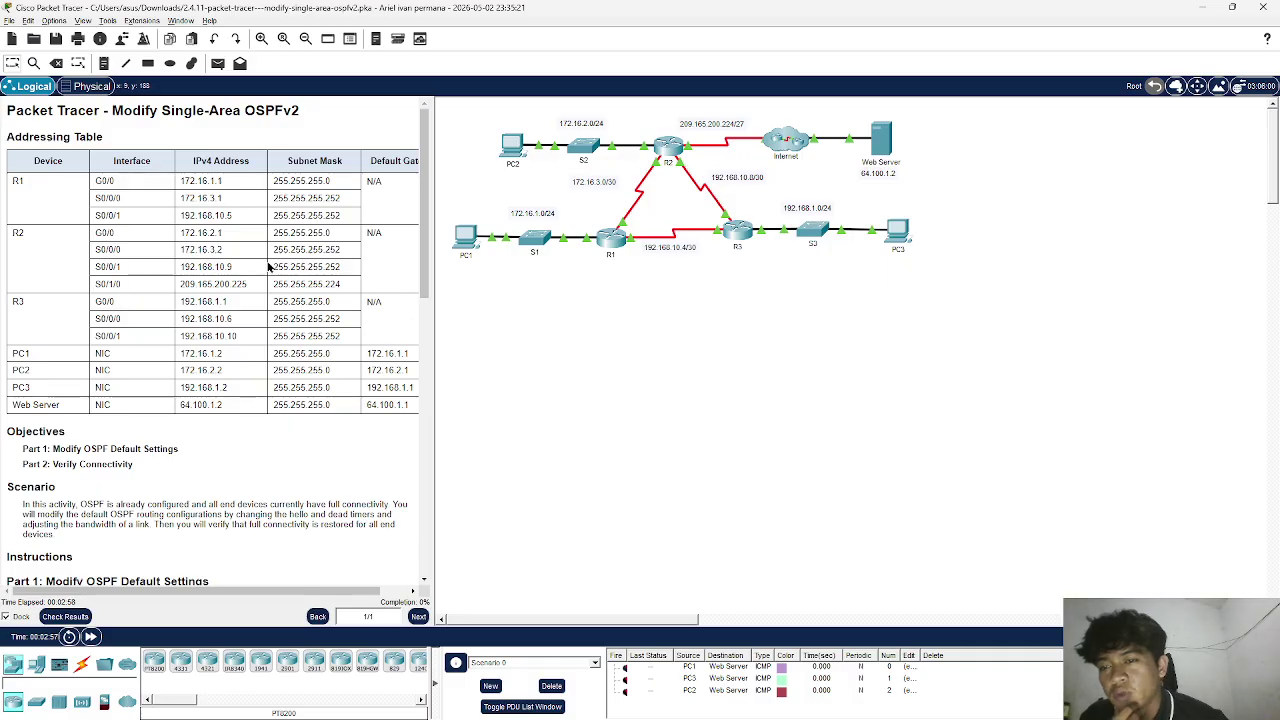
scroll(271, 278, down, 15)
scroll(271, 278, up, 15)
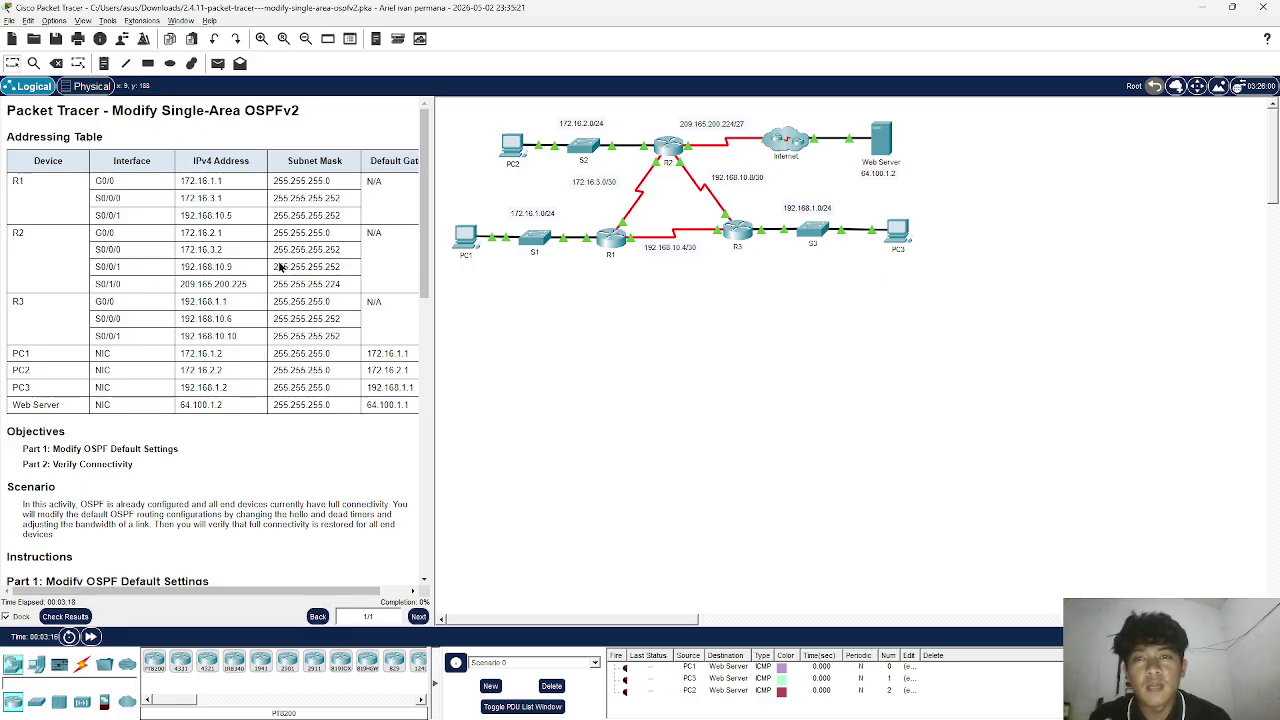
Step: Open PC1's desktop applications and shift its window so the web server in the topology stays visible
scroll(270, 252, down, 3)
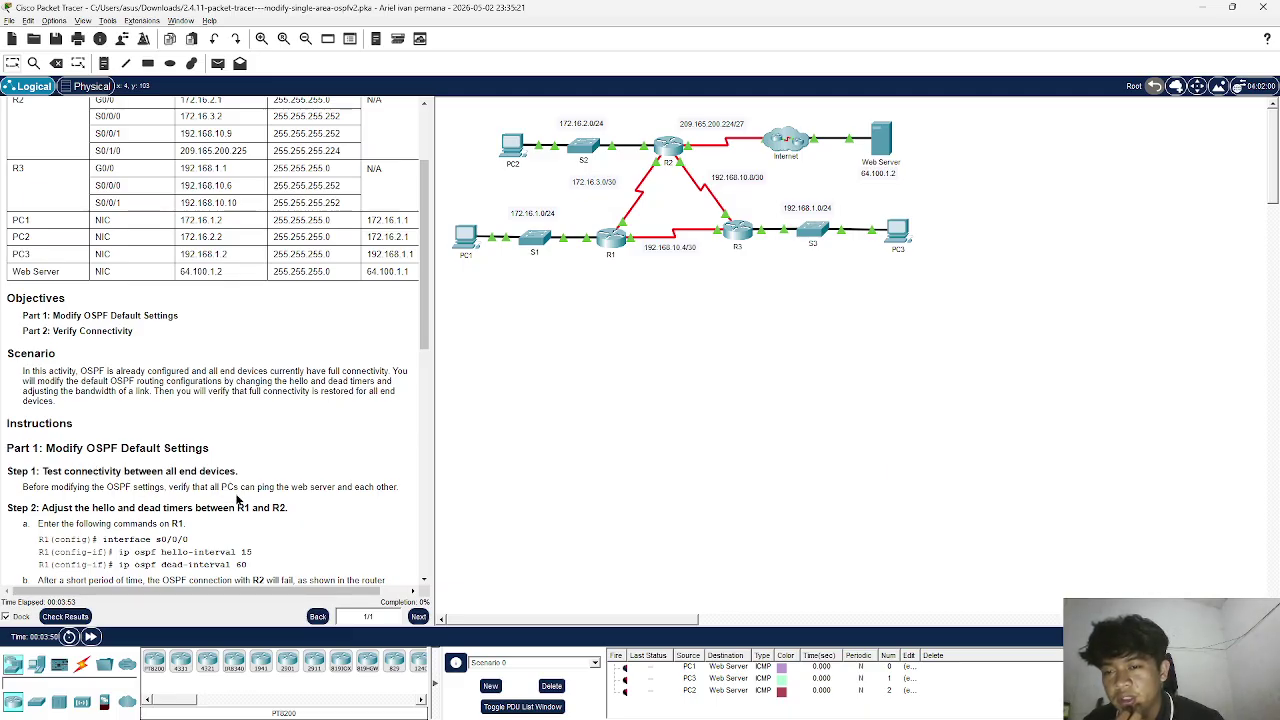
click(466, 237)
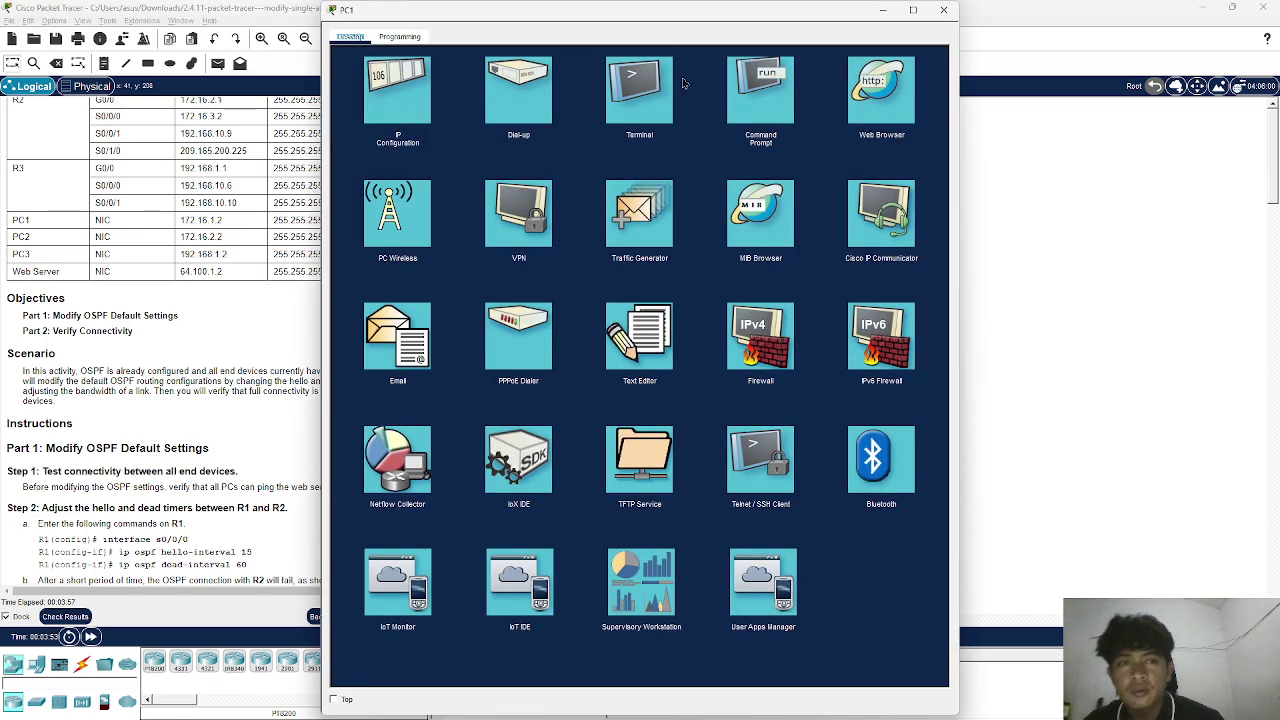
double_click(666, 28)
drag(672, 24, 460, 28)
click(440, 108)
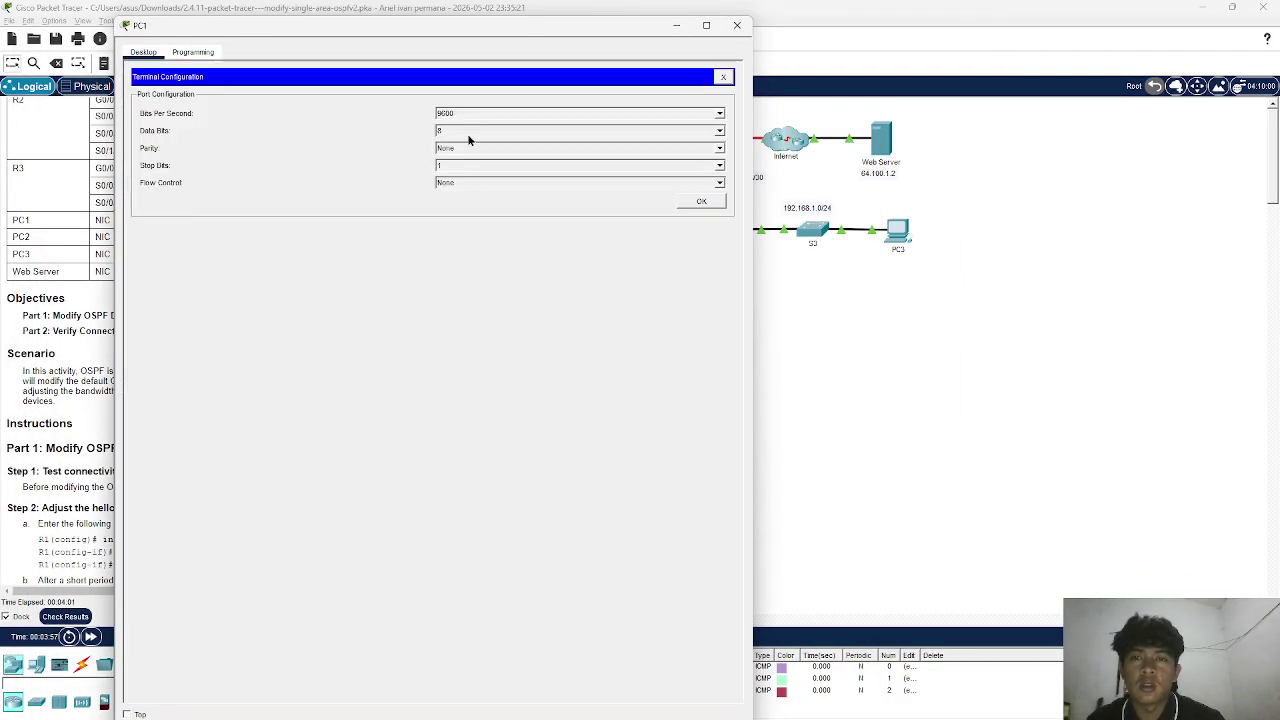
click(700, 203)
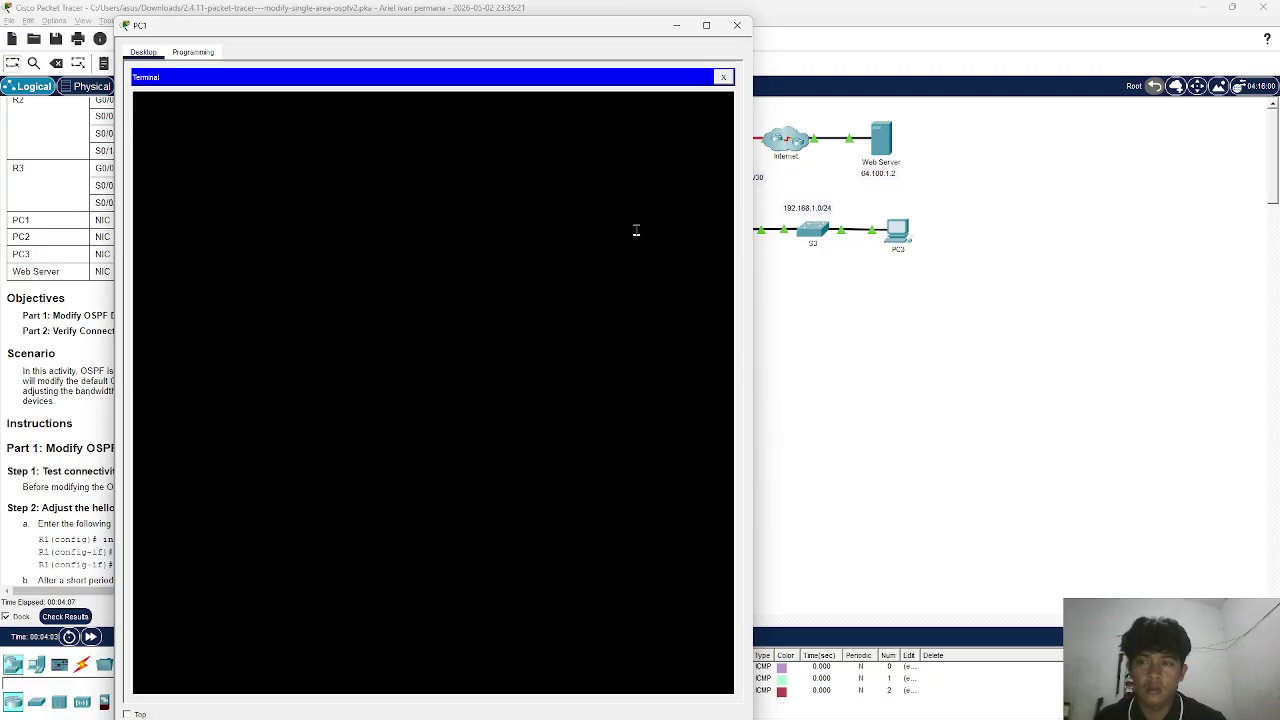
click(723, 77)
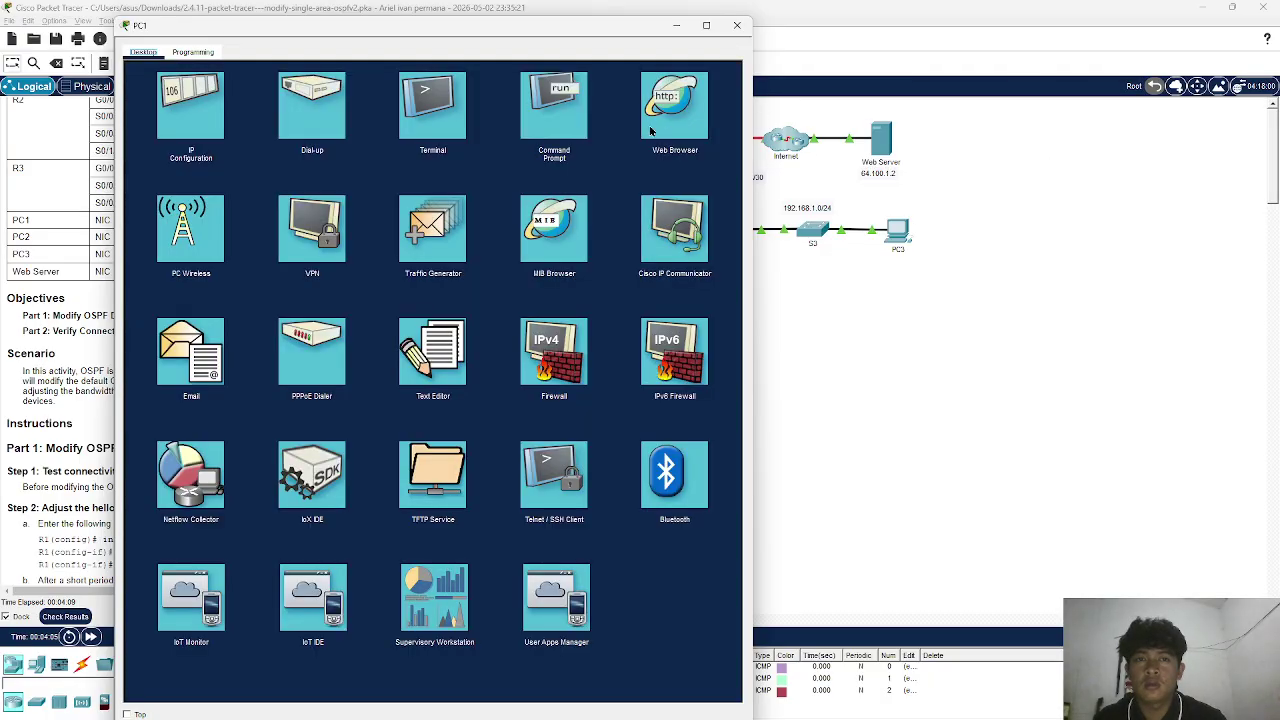
Step: Ping the web server at 64.100.1.2 from PC1's command prompt and close the PC1 window
click(573, 98)
key(Return)
key(Return)
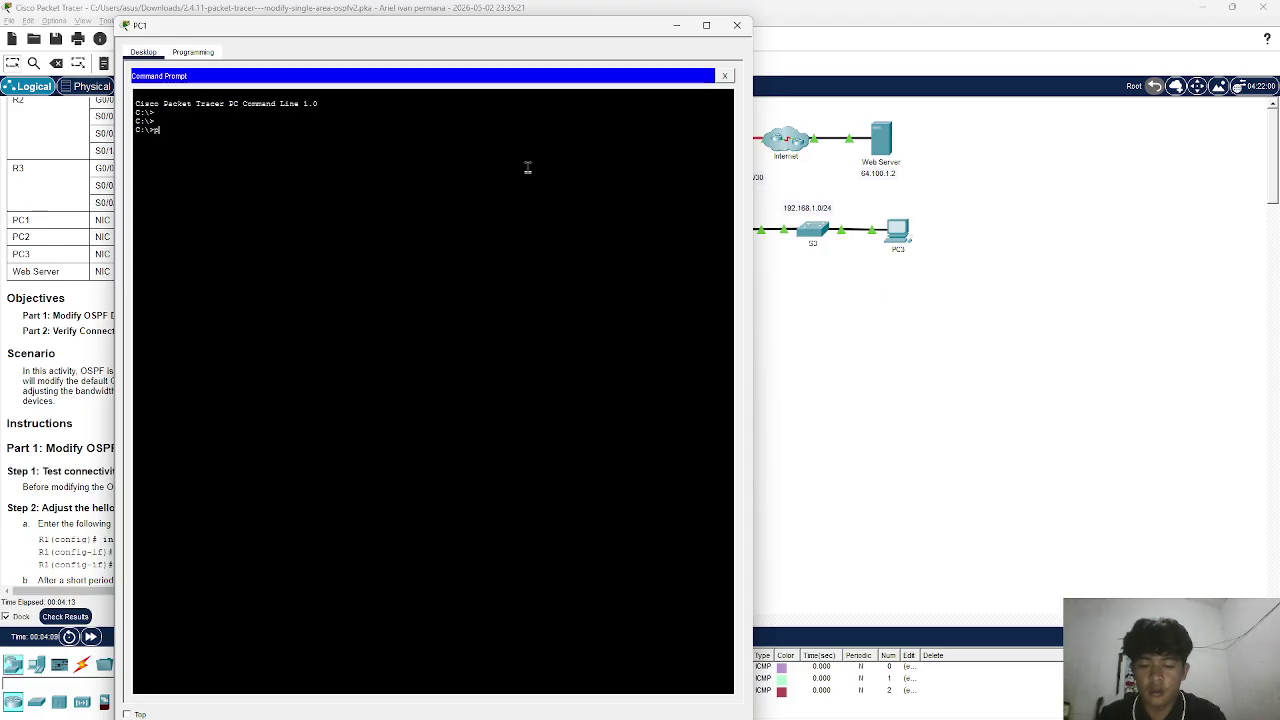
text(ping )
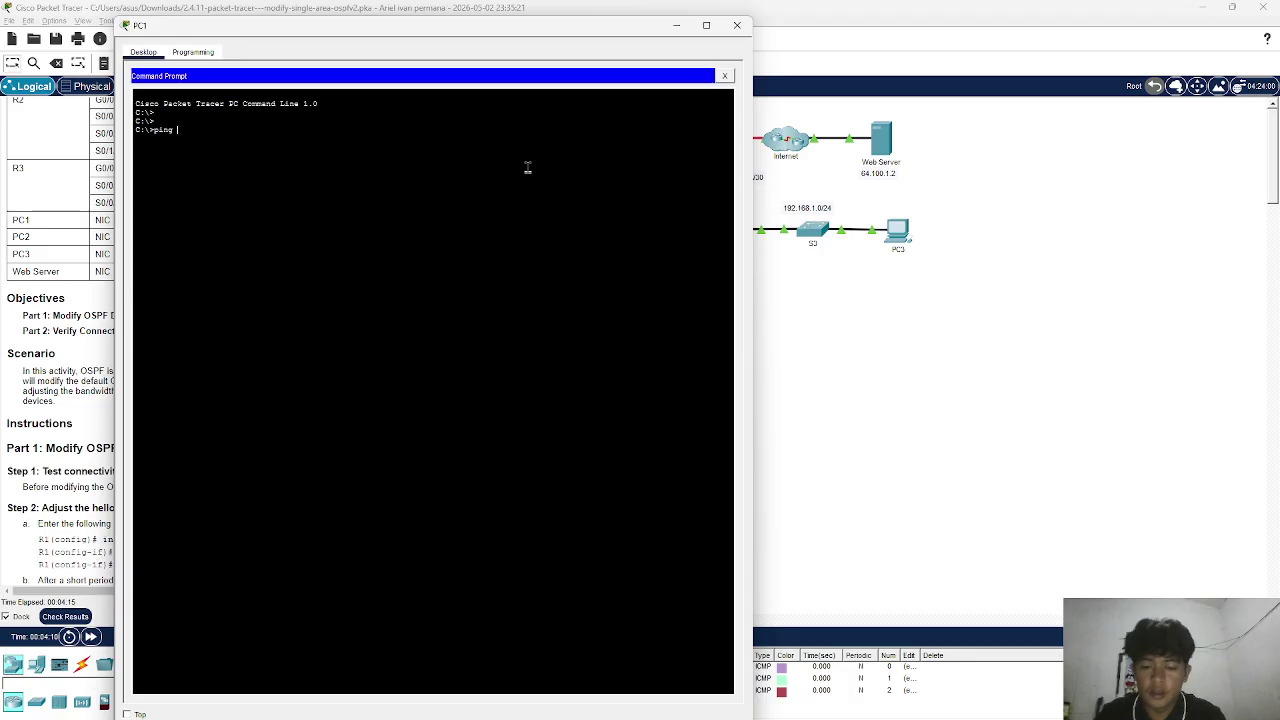
text(64)
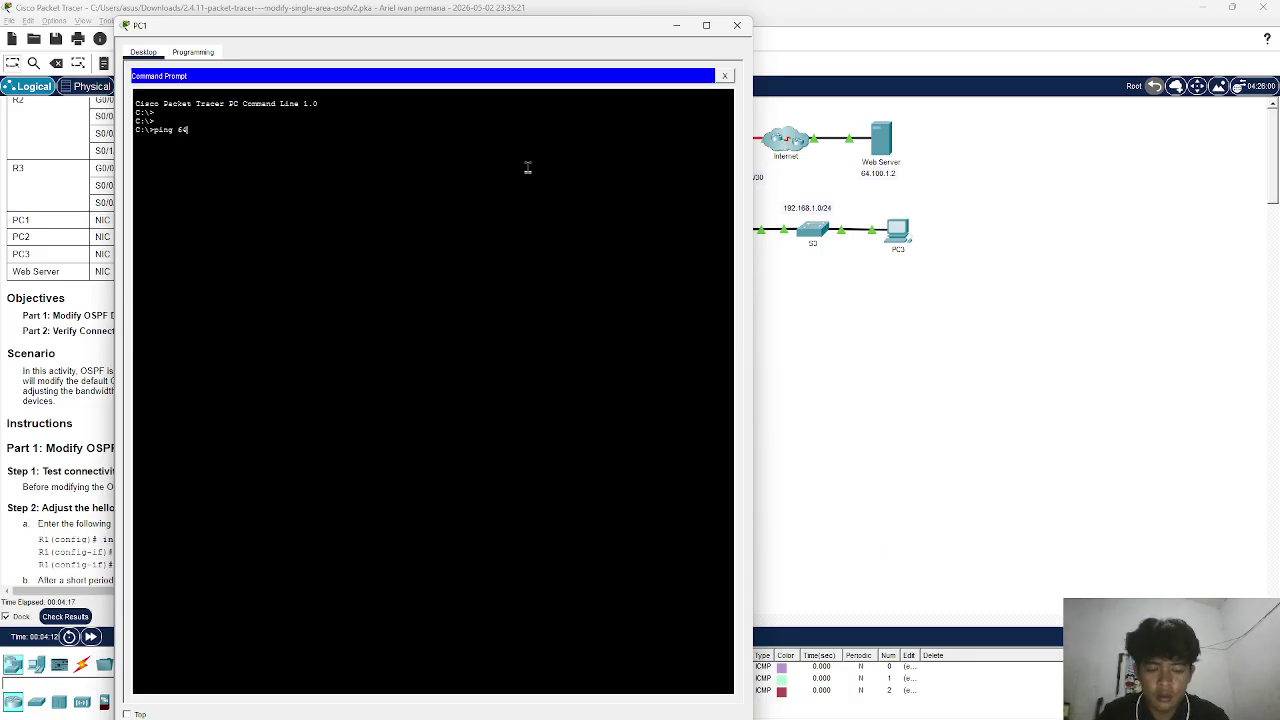
text(.100)
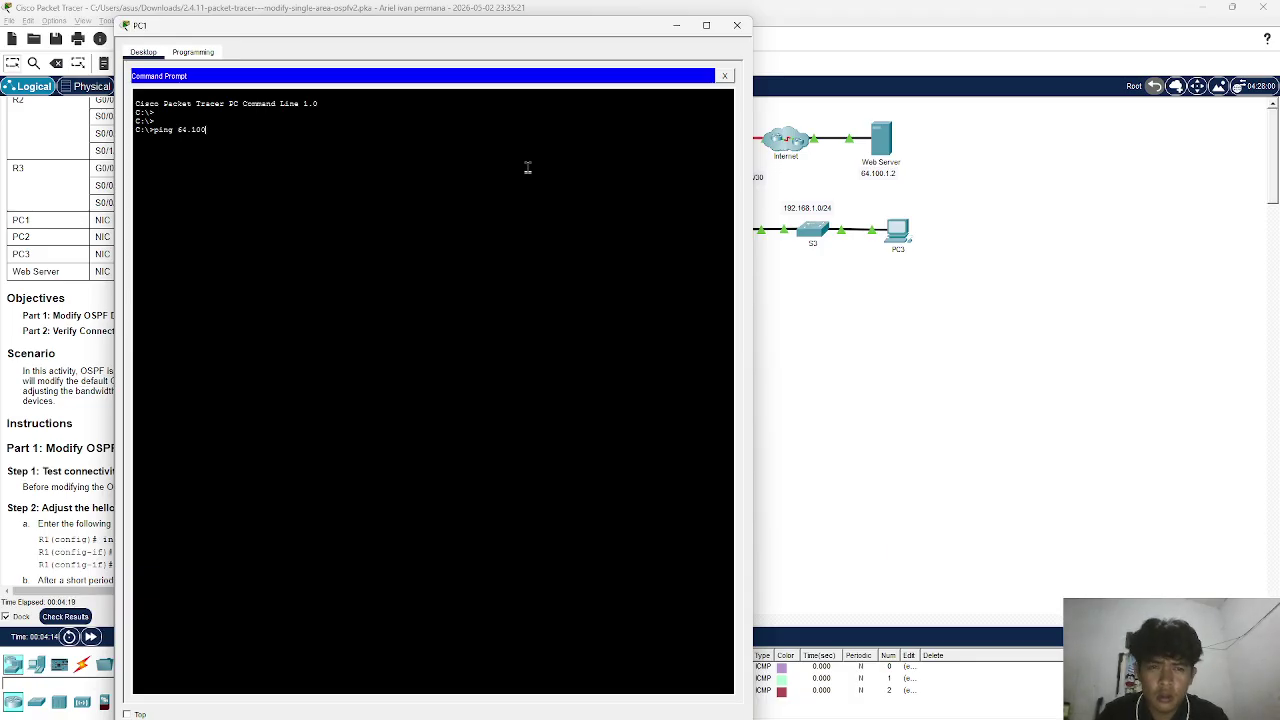
text(.1.2)
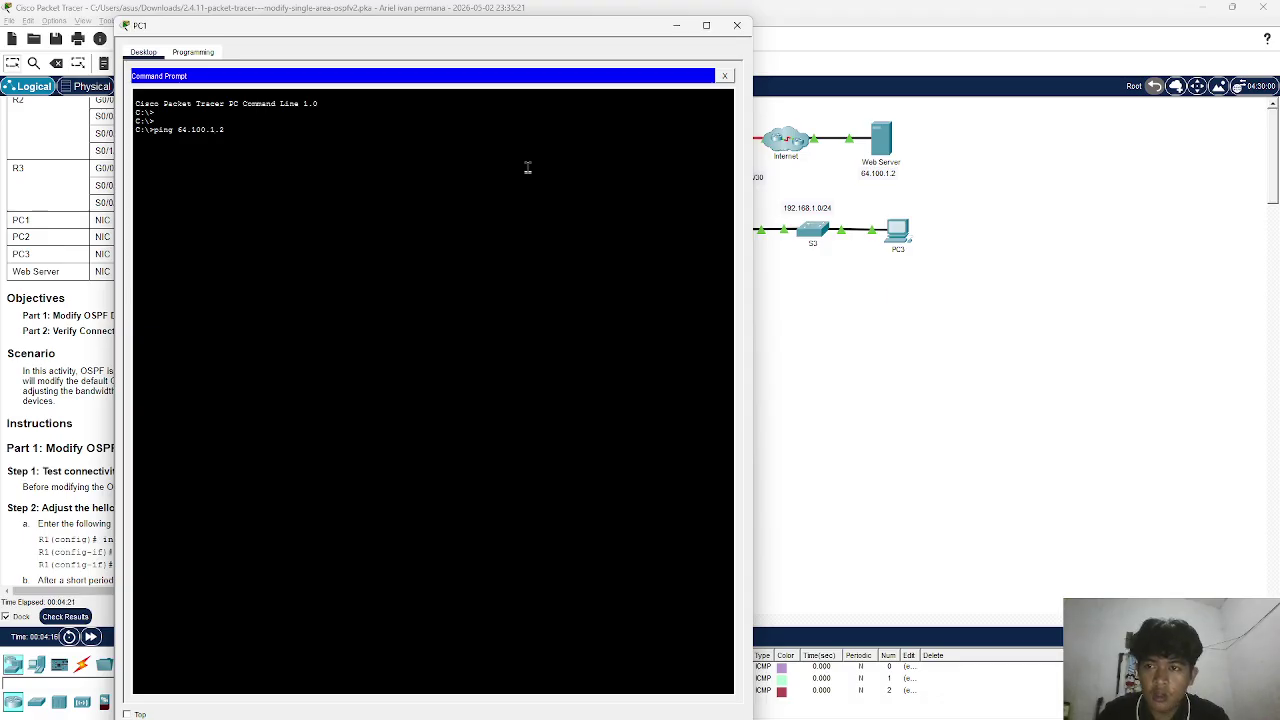
key(Return)
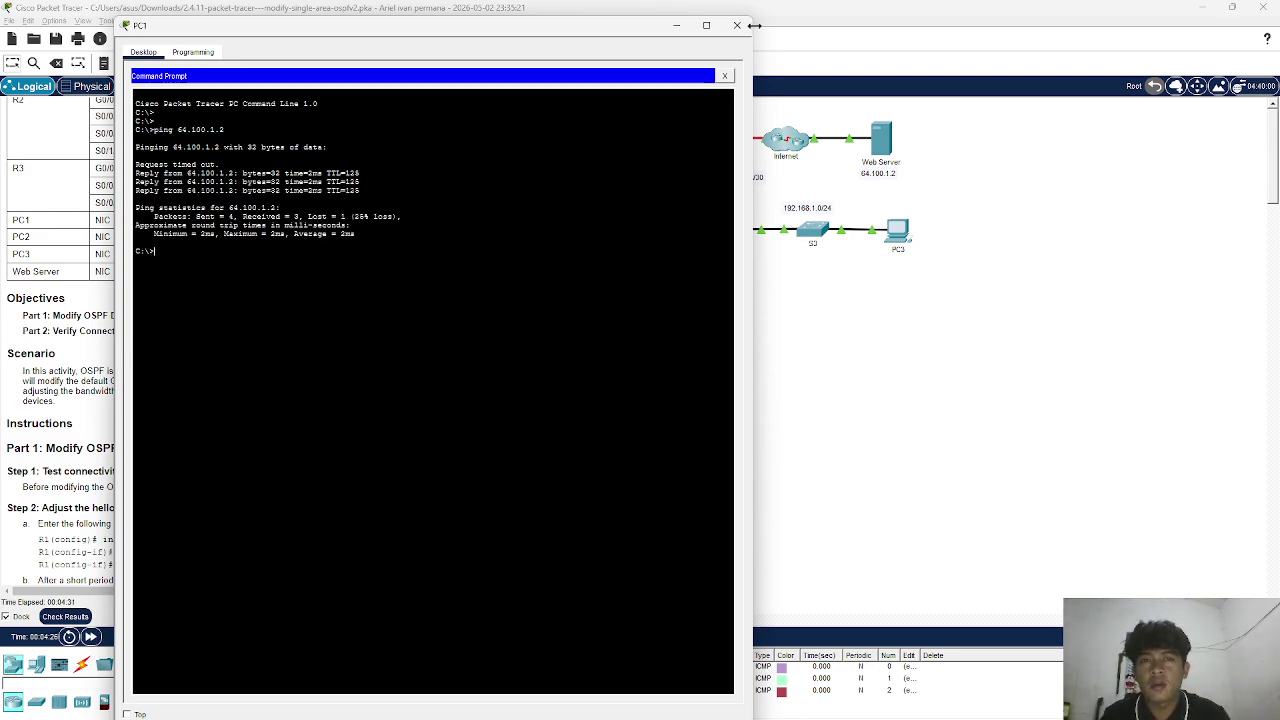
click(737, 27)
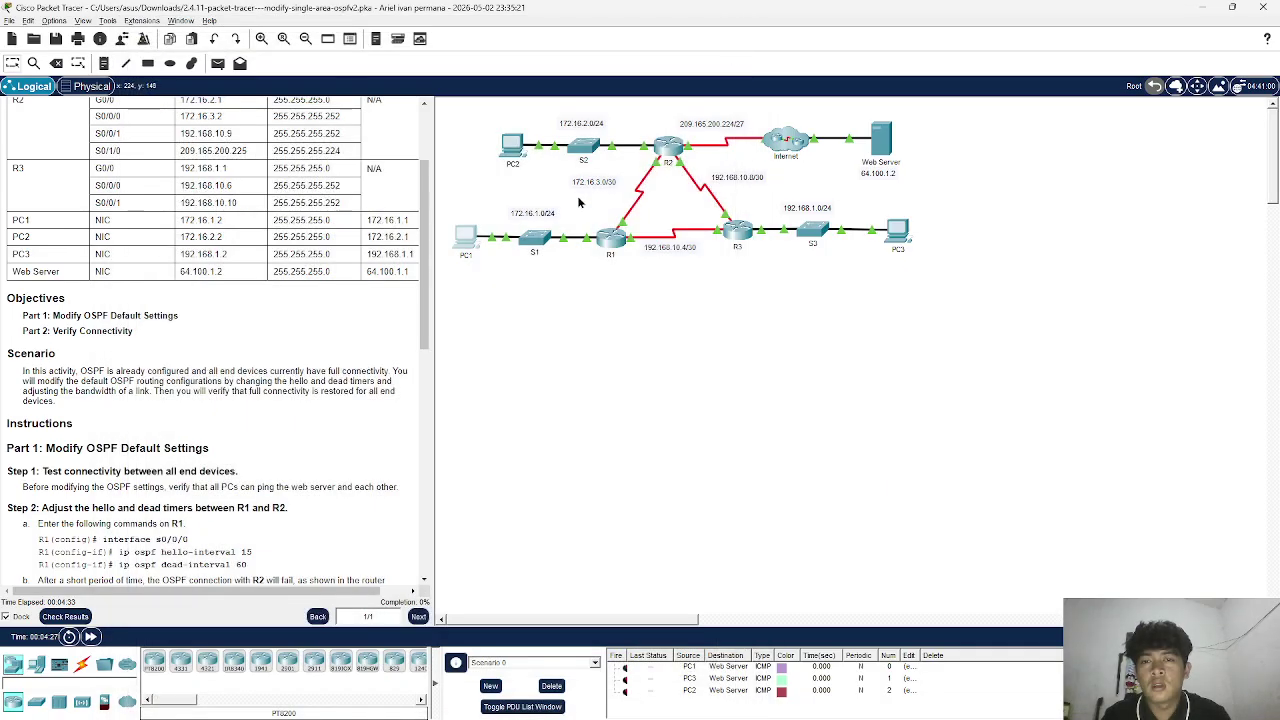
Step: Ping the web server at 64.100.1.2 from PC2's command prompt and close the PC2 window
click(512, 145)
click(714, 100)
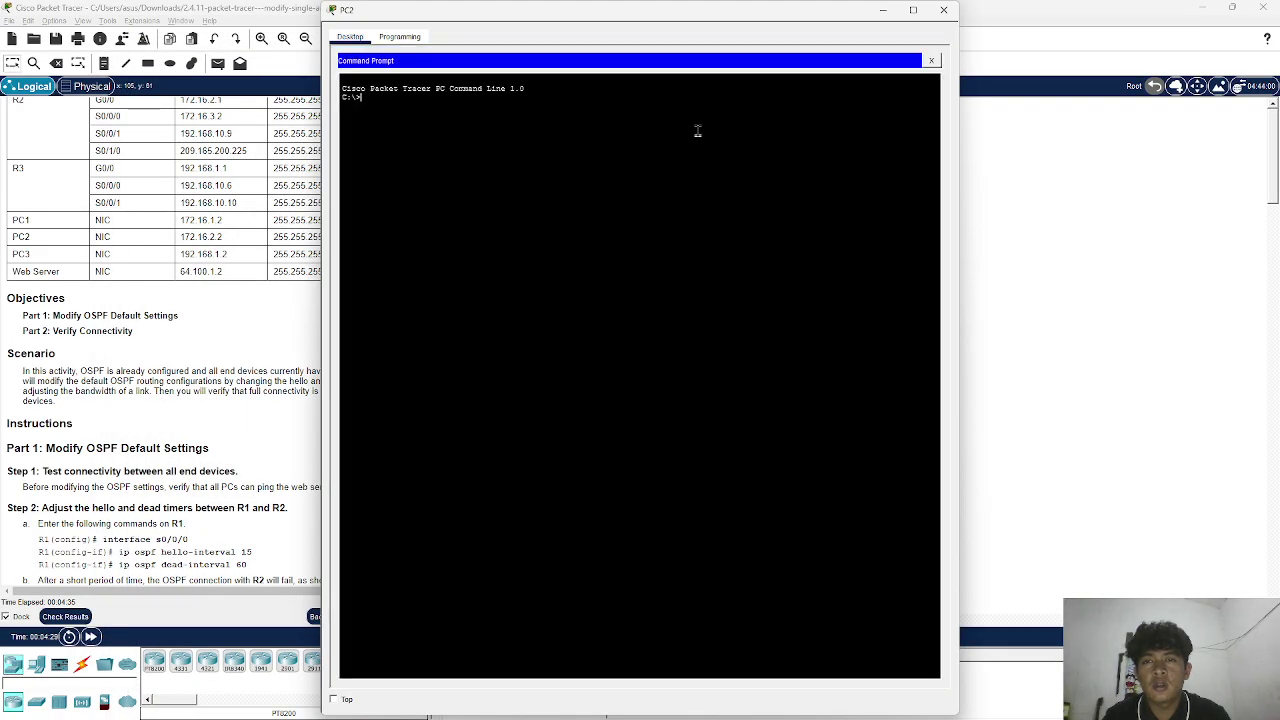
drag(703, 28, 502, 69)
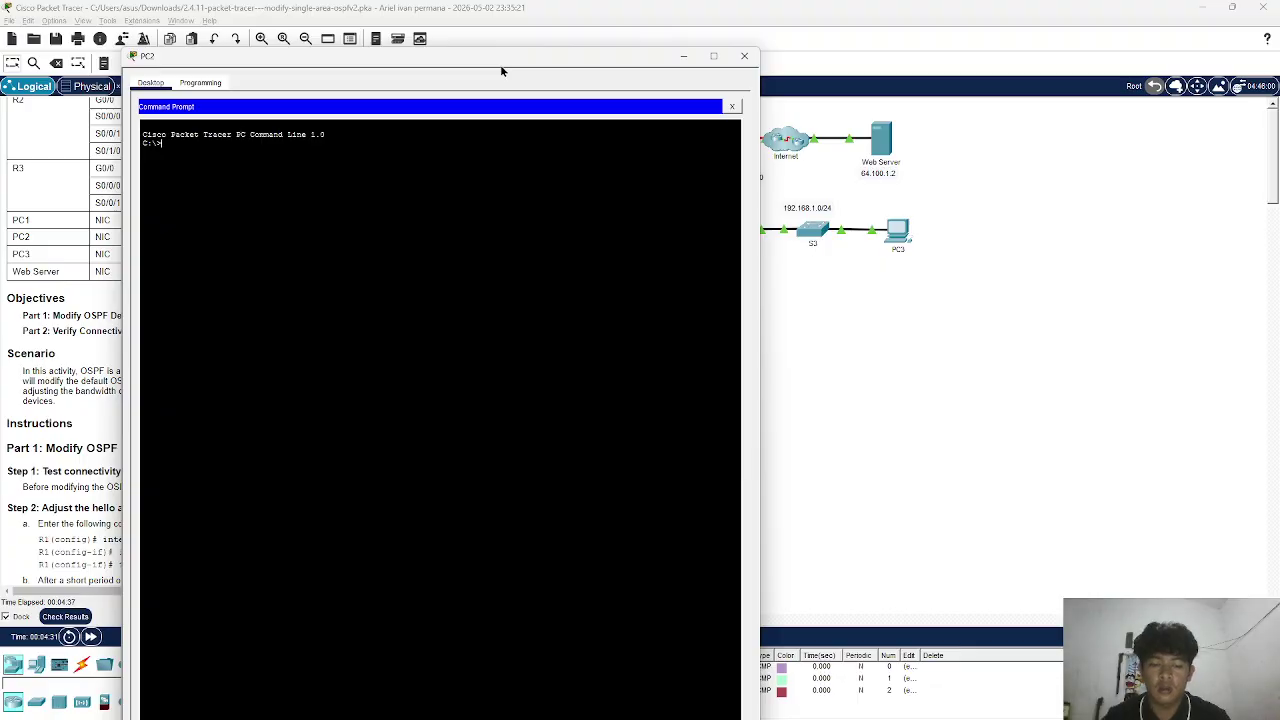
text(ping )
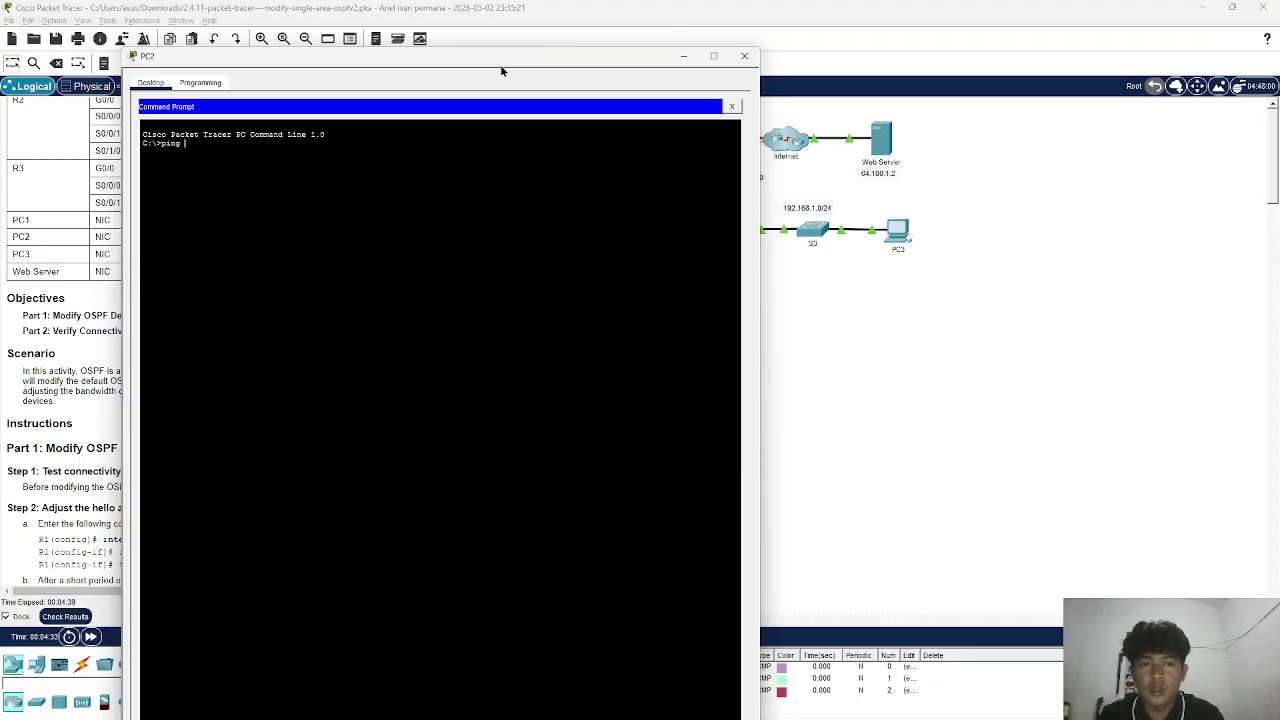
text(64.1)
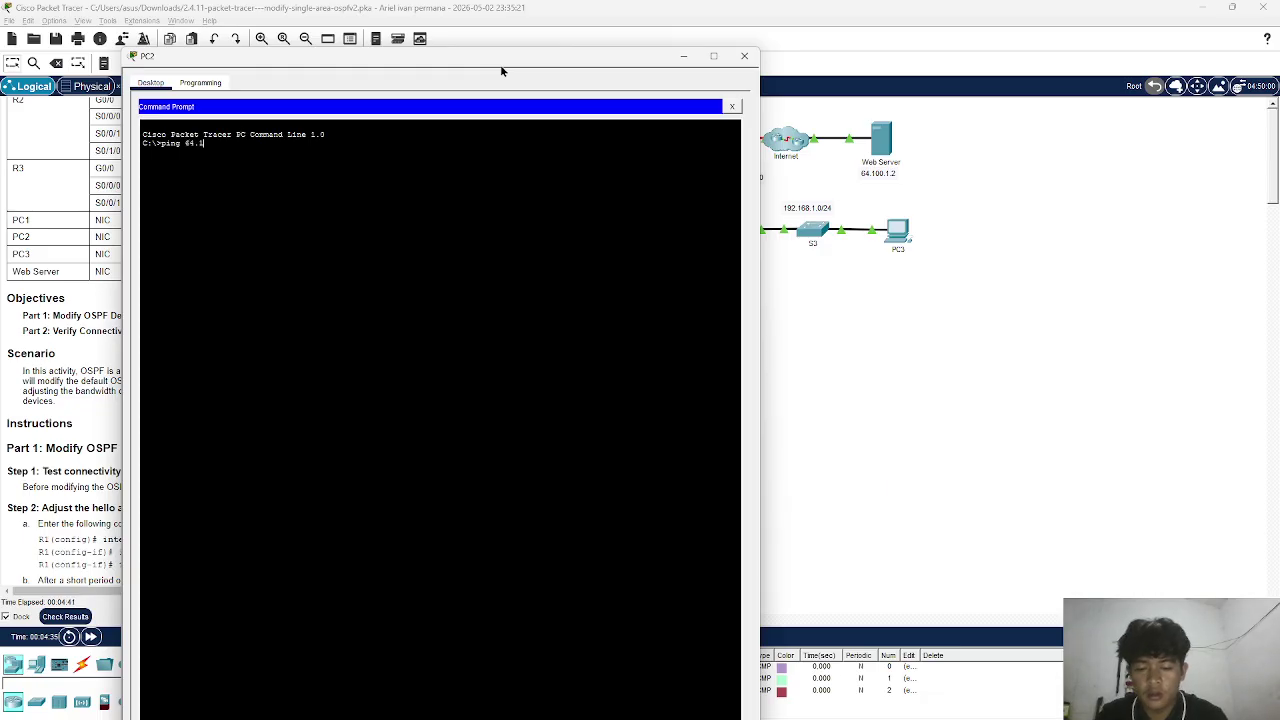
text(00.1.2)
key(Return)
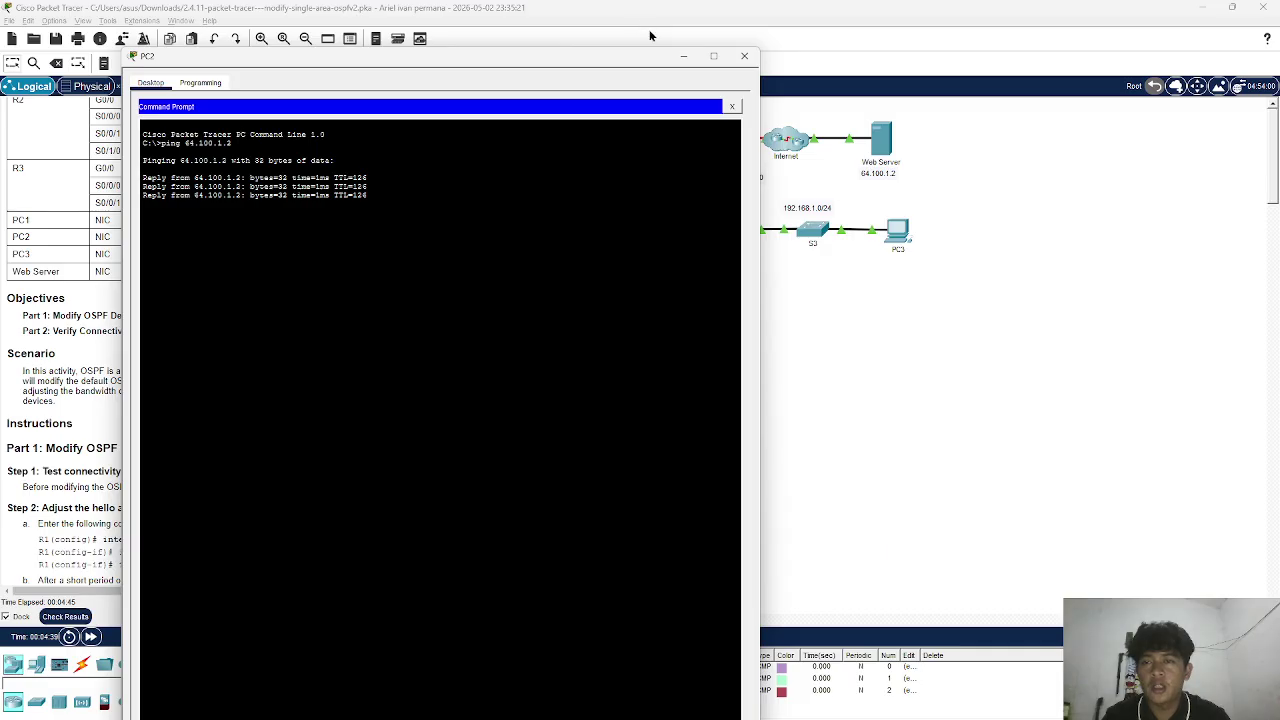
click(745, 57)
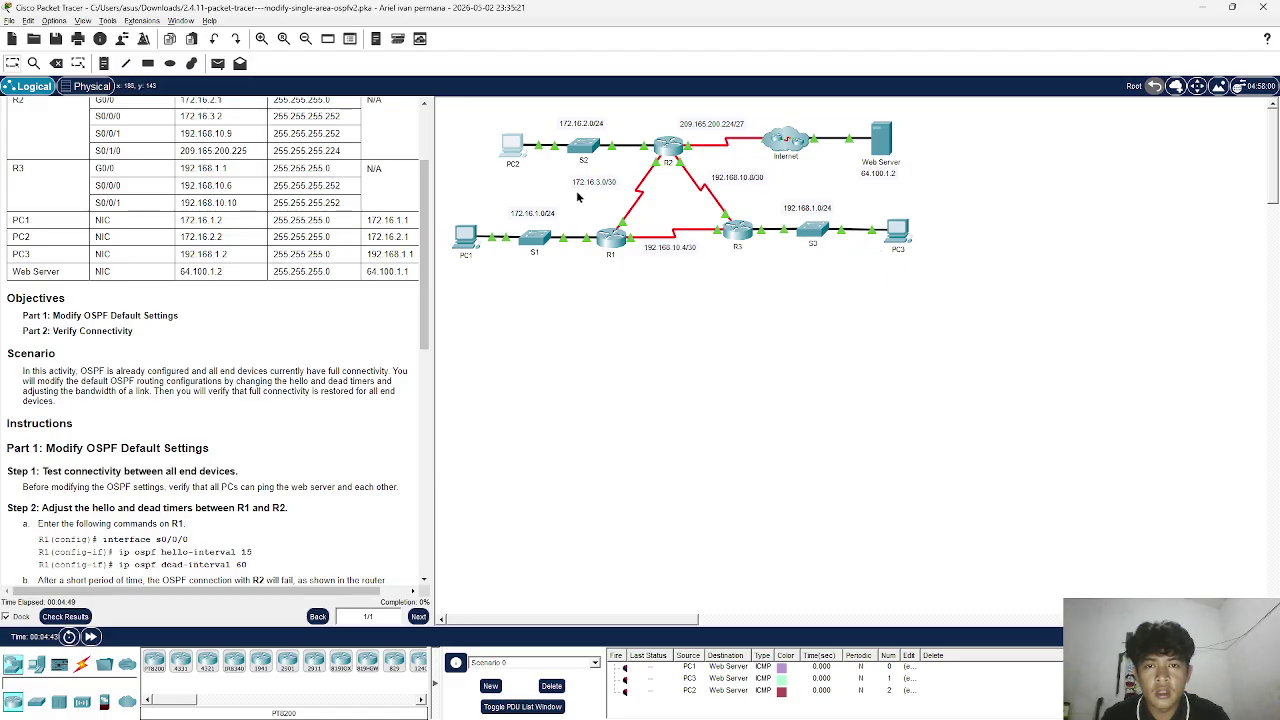
Step: Open PC3's command prompt and move its window clear of the web server in the topology
click(898, 232)
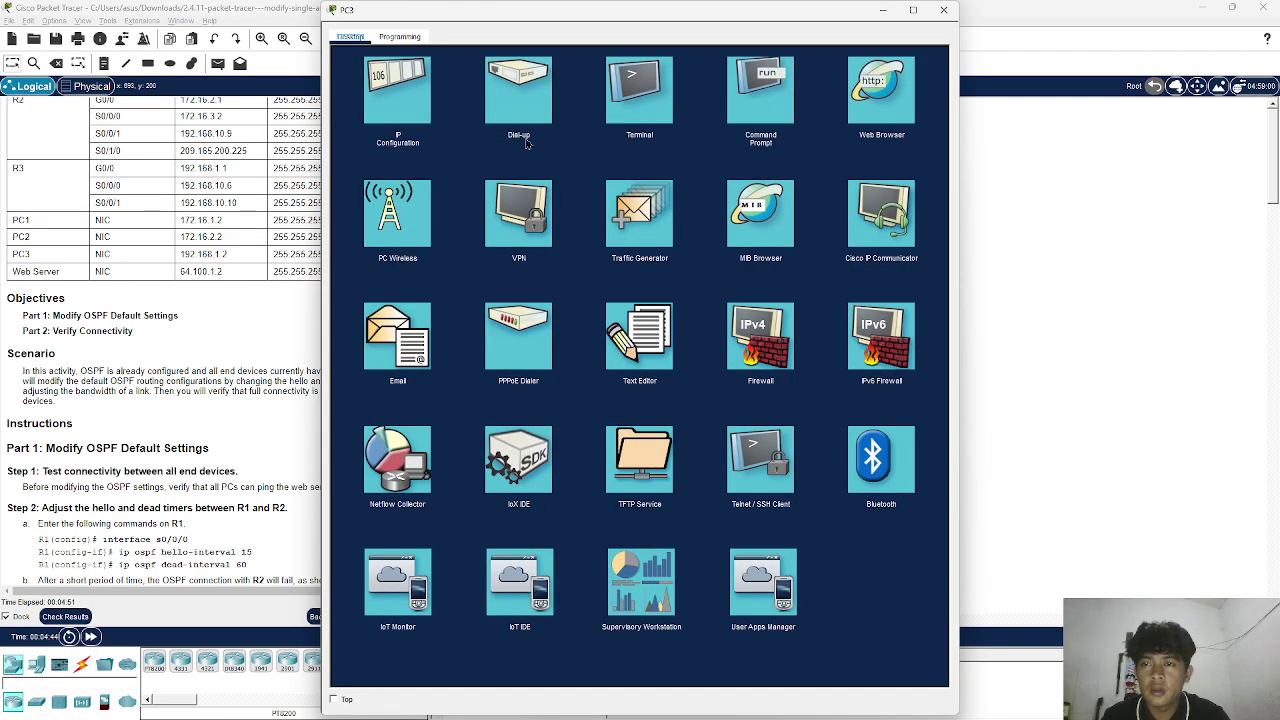
click(770, 90)
drag(733, 24, 465, 35)
Step: Try to test the web server connection from PC3 with the command ping 64.100.1.2\ and repeat it once
text(p)
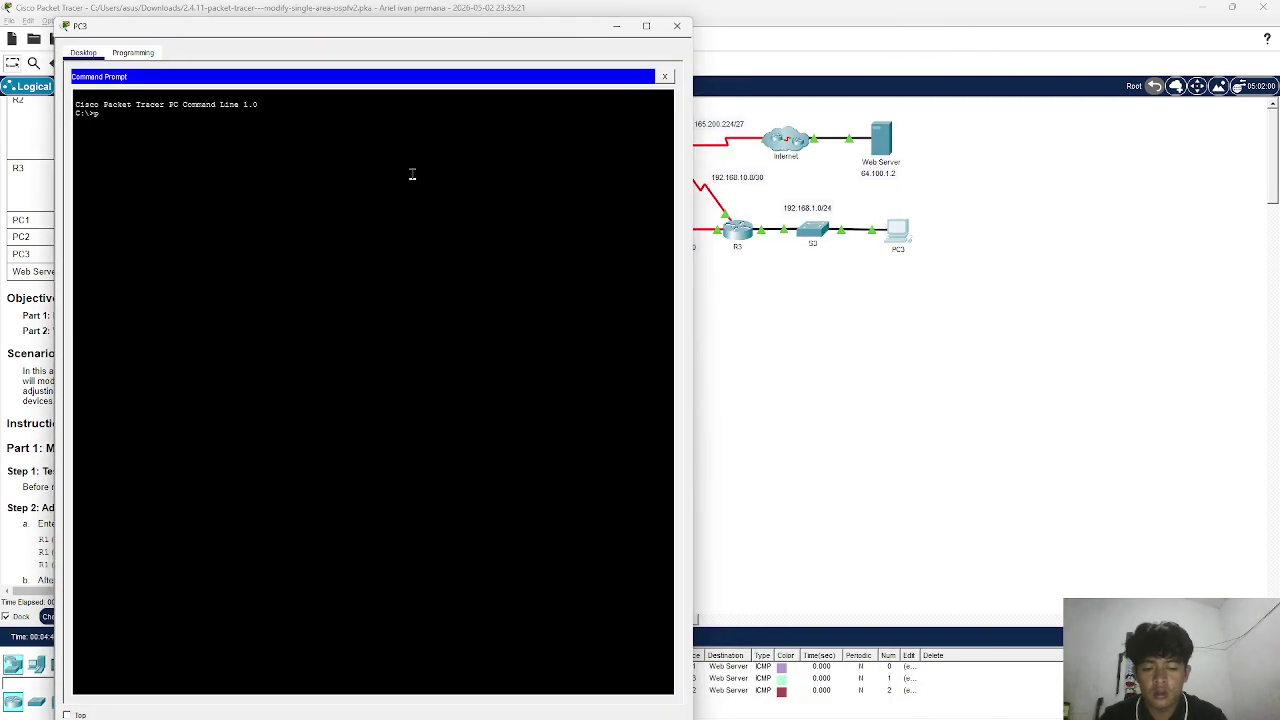
text(ing)
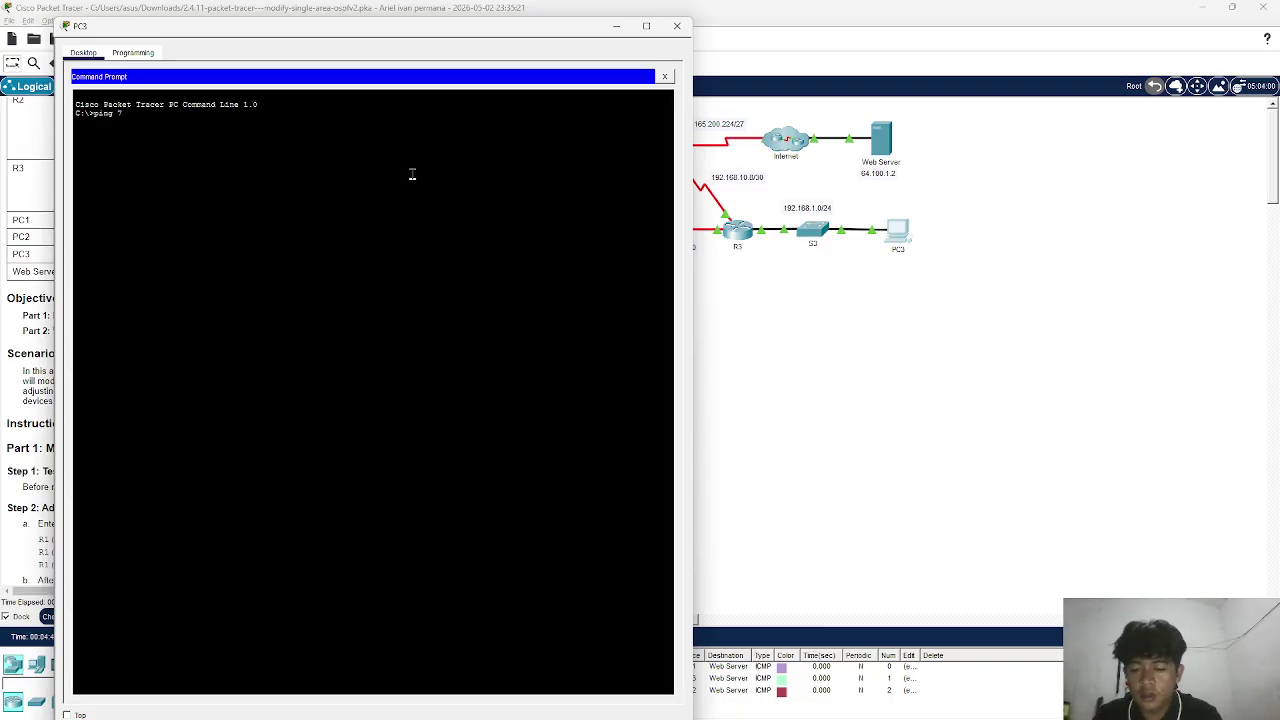
text( 64.1)
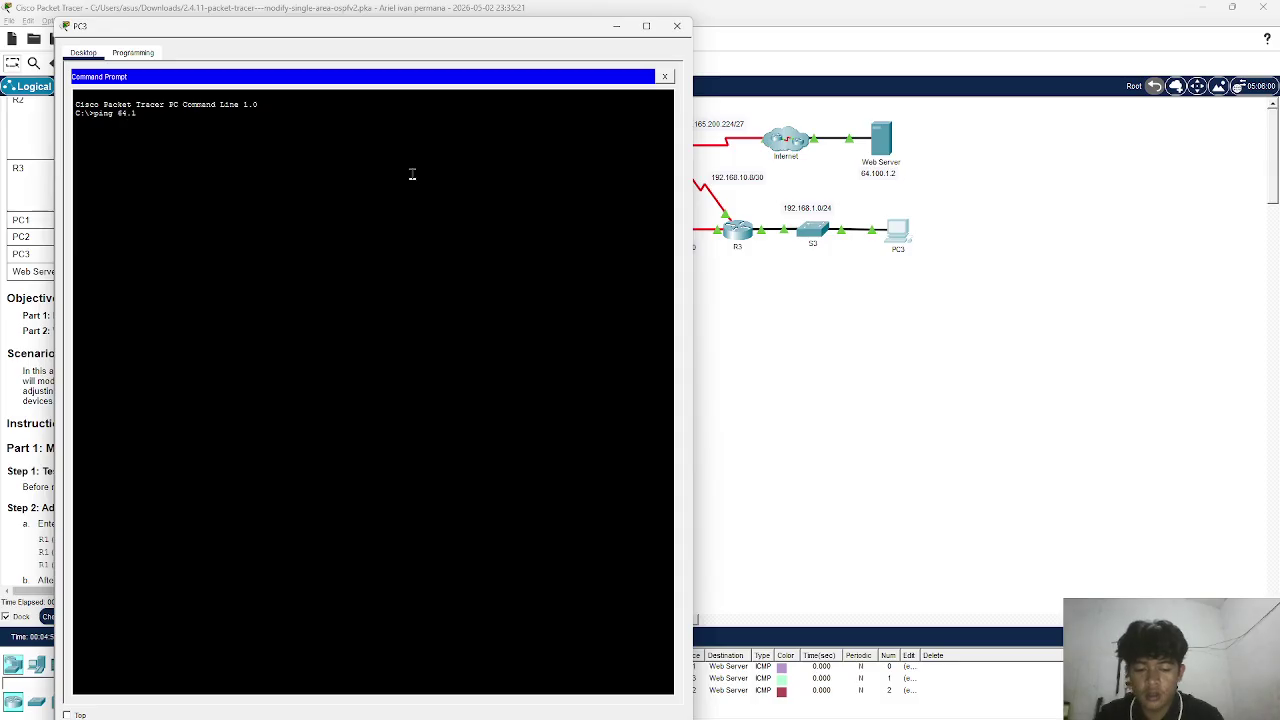
text(00.1)
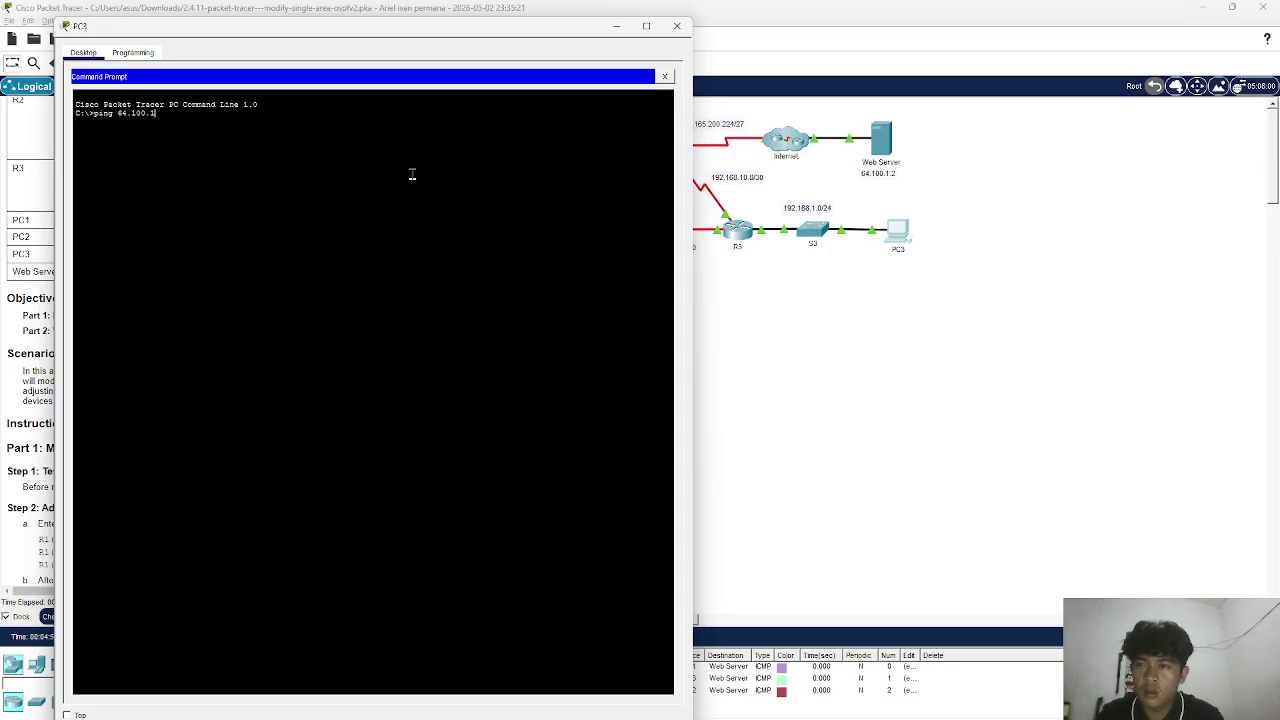
text(.2\)
key(Return)
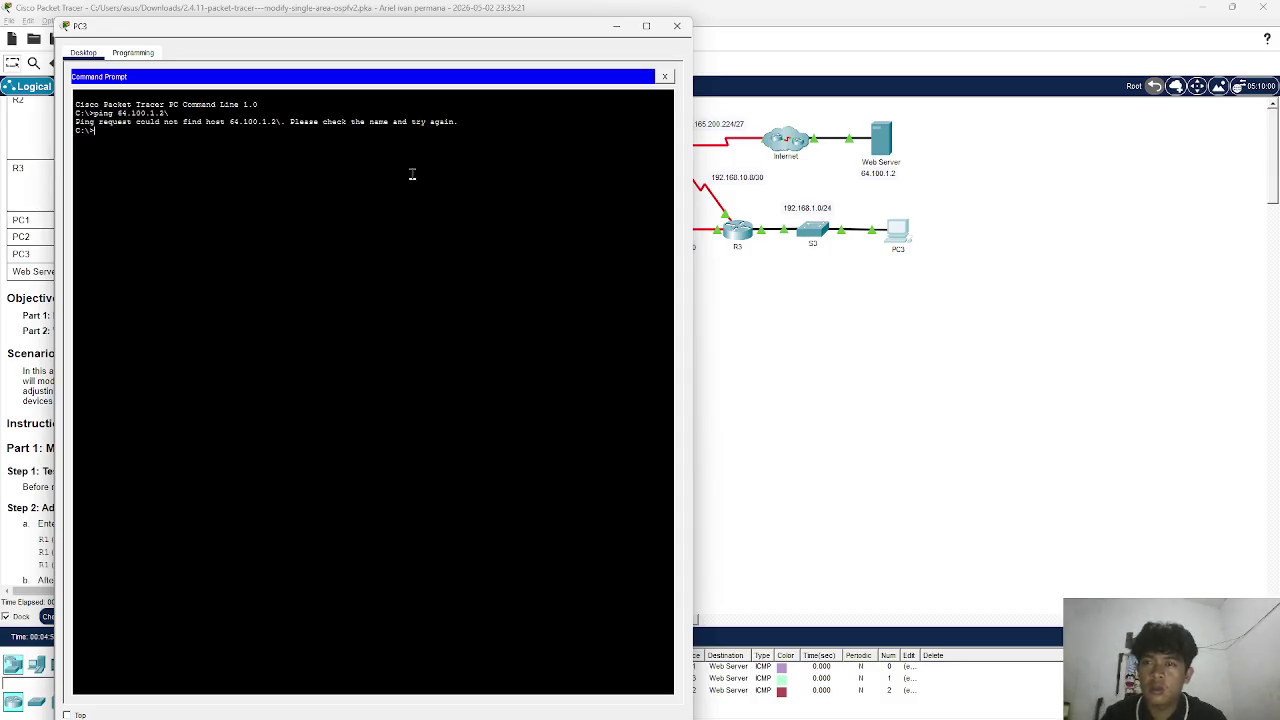
key(Up)
key(Return)
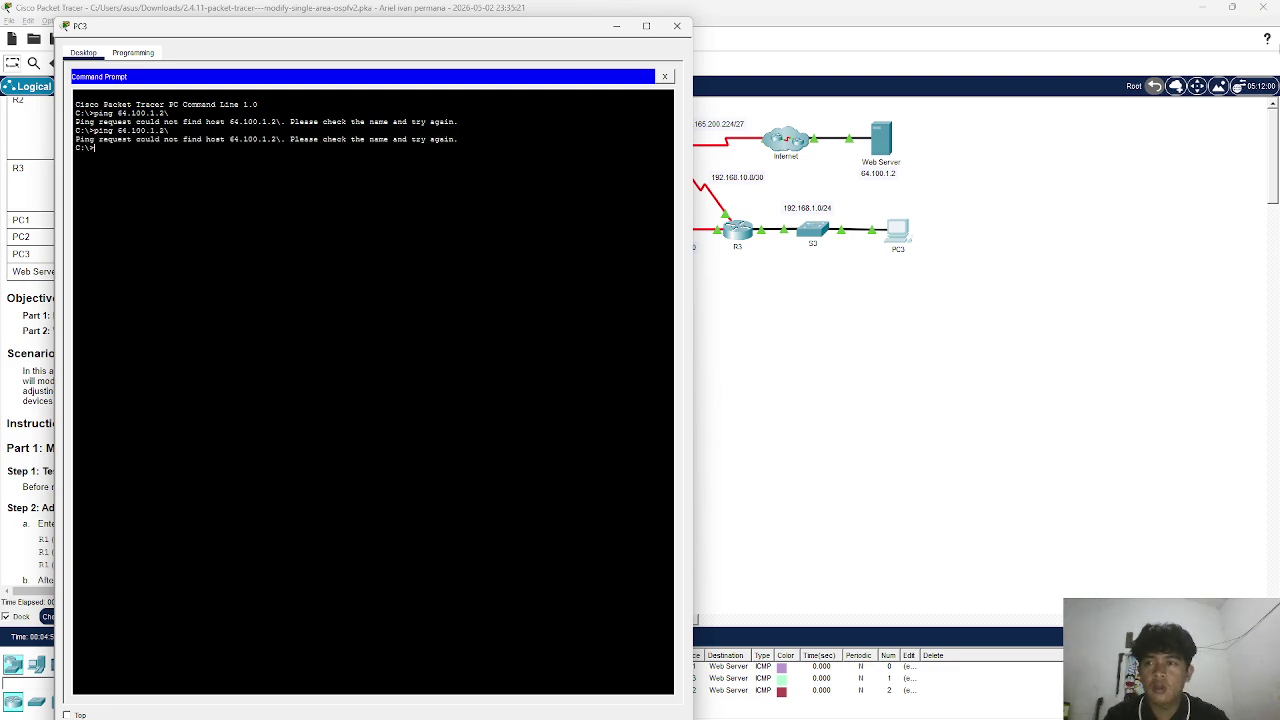
Step: Correct the recalled command to ping 64.100.1.2, run it on PC3 and close the PC3 window
key(Up)
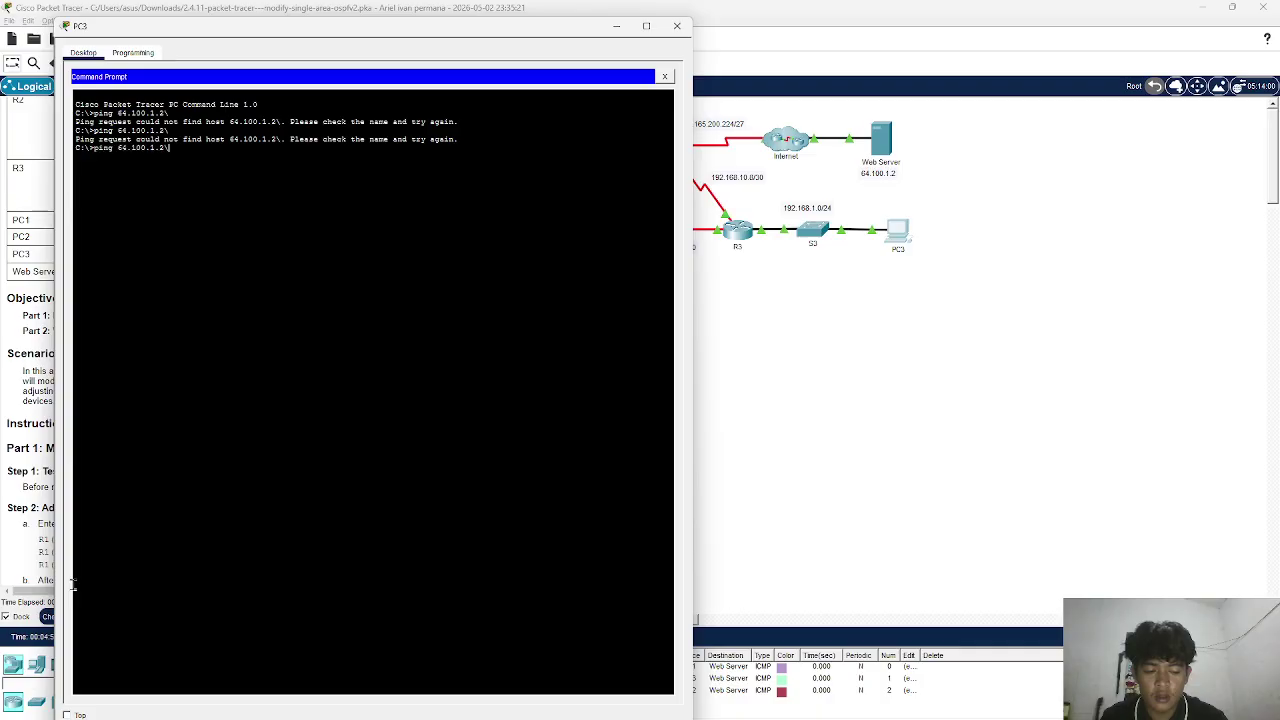
key(Return)
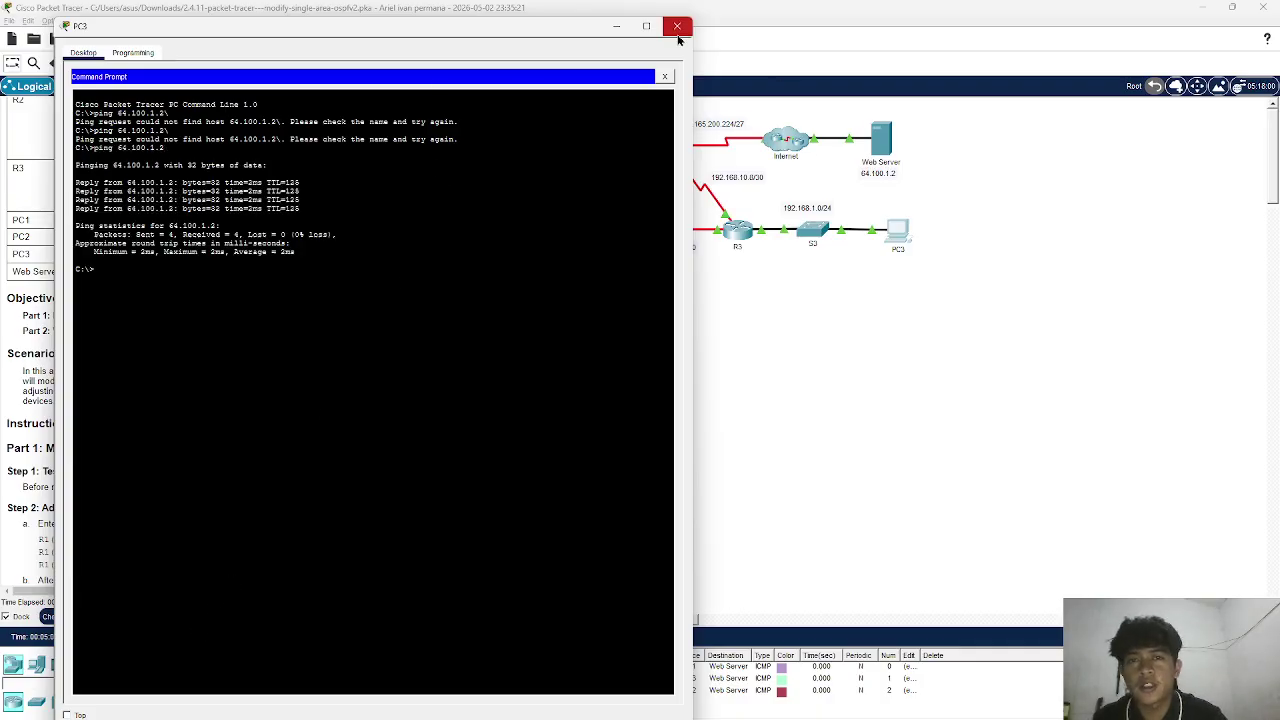
click(677, 26)
Step: Open router R1's command-line interface beside the Step 2 timer instructions and bring up its user EXEC prompt
scroll(130, 450, down, 3)
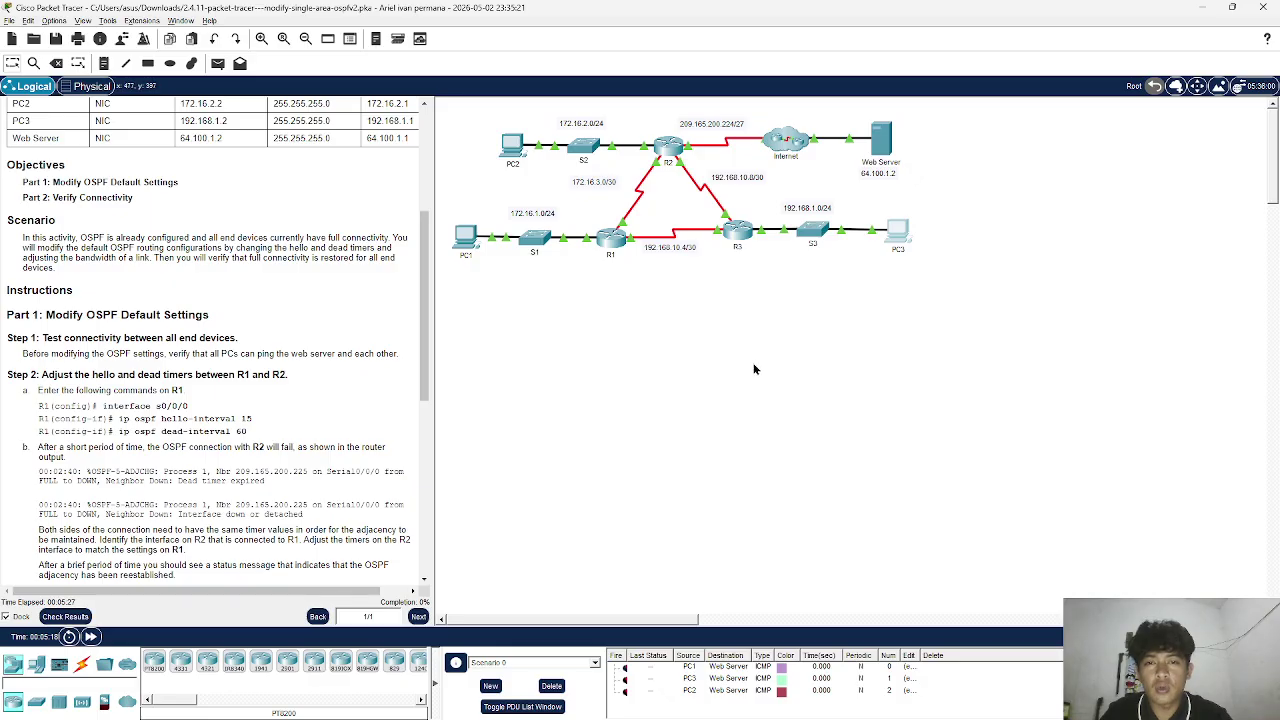
double_click(611, 248)
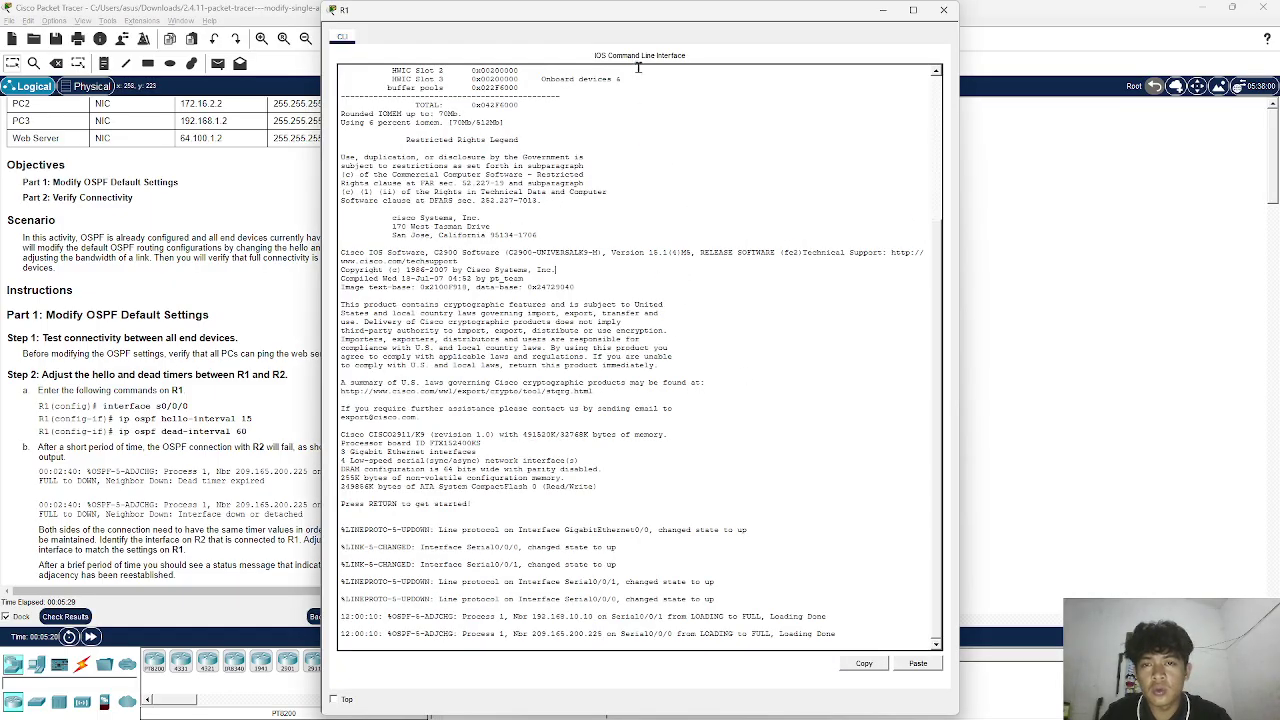
drag(627, 16, 752, 23)
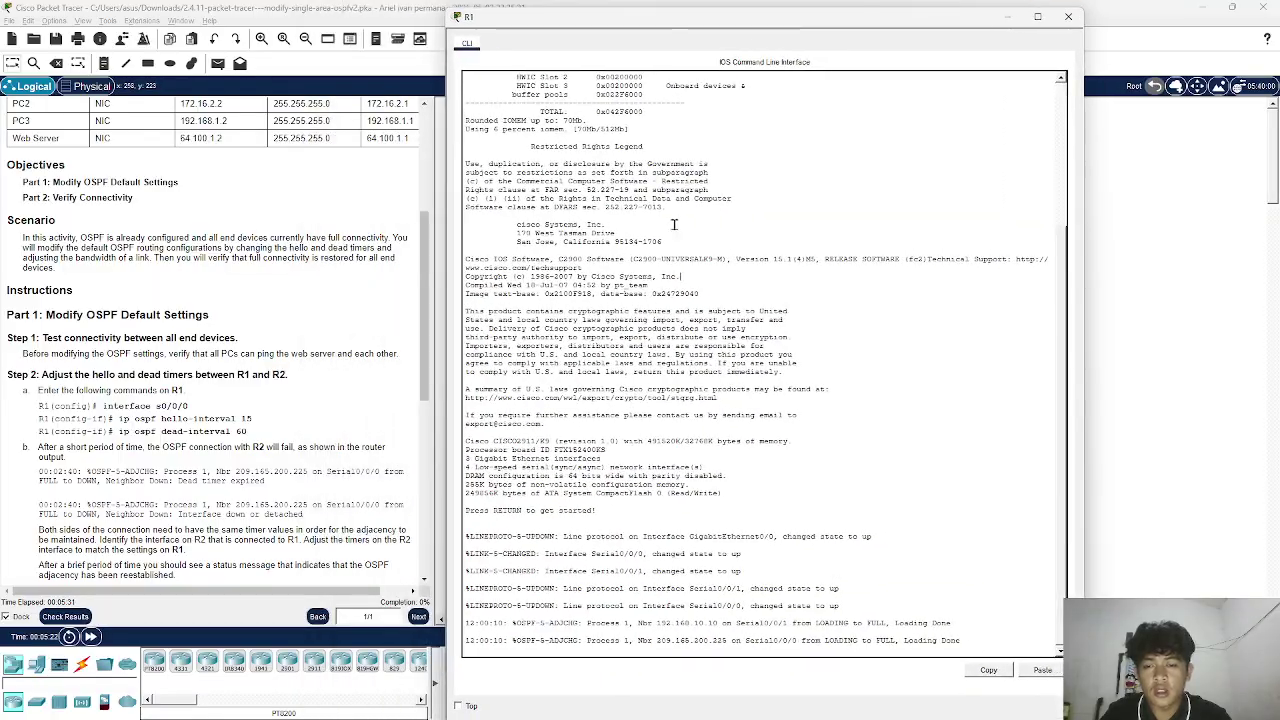
key(Return)
key(Return)
key(Return)
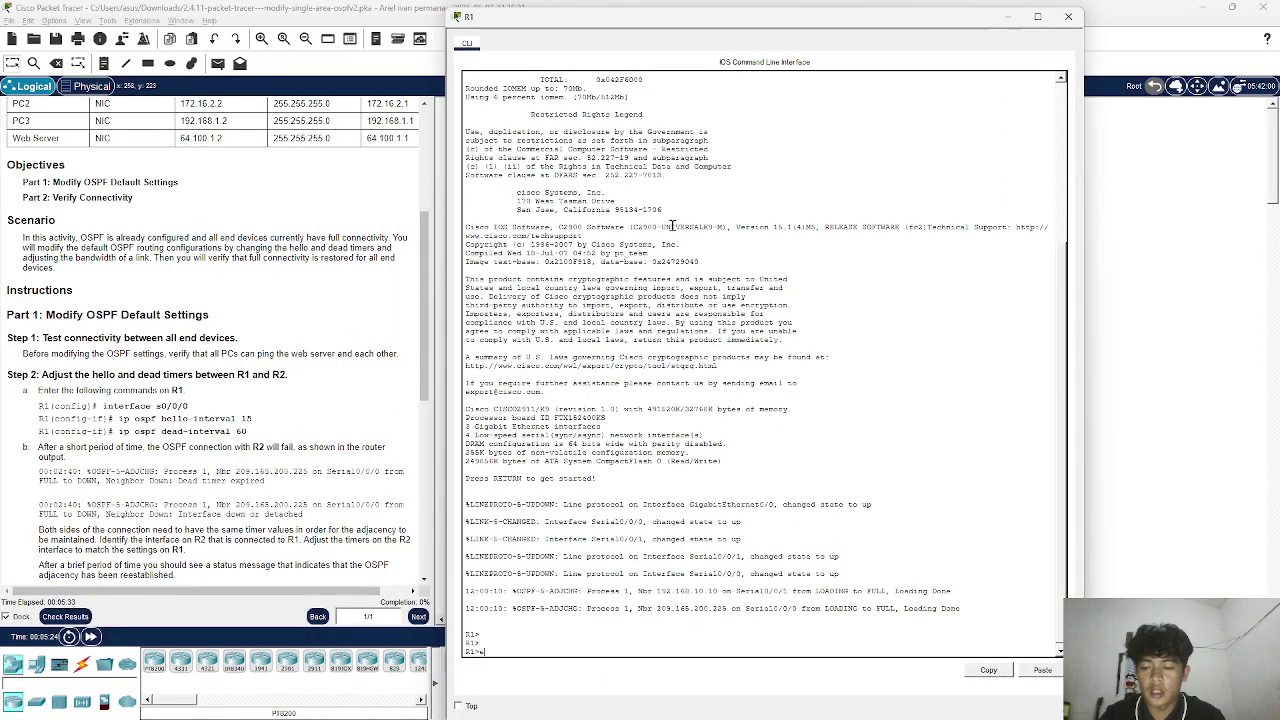
Step: Enter privileged EXEC mode and terminal global configuration mode on R1
text(en)
key(Return)
key(Return)
text(conf)
key(Return)
key(Return)
key(Return)
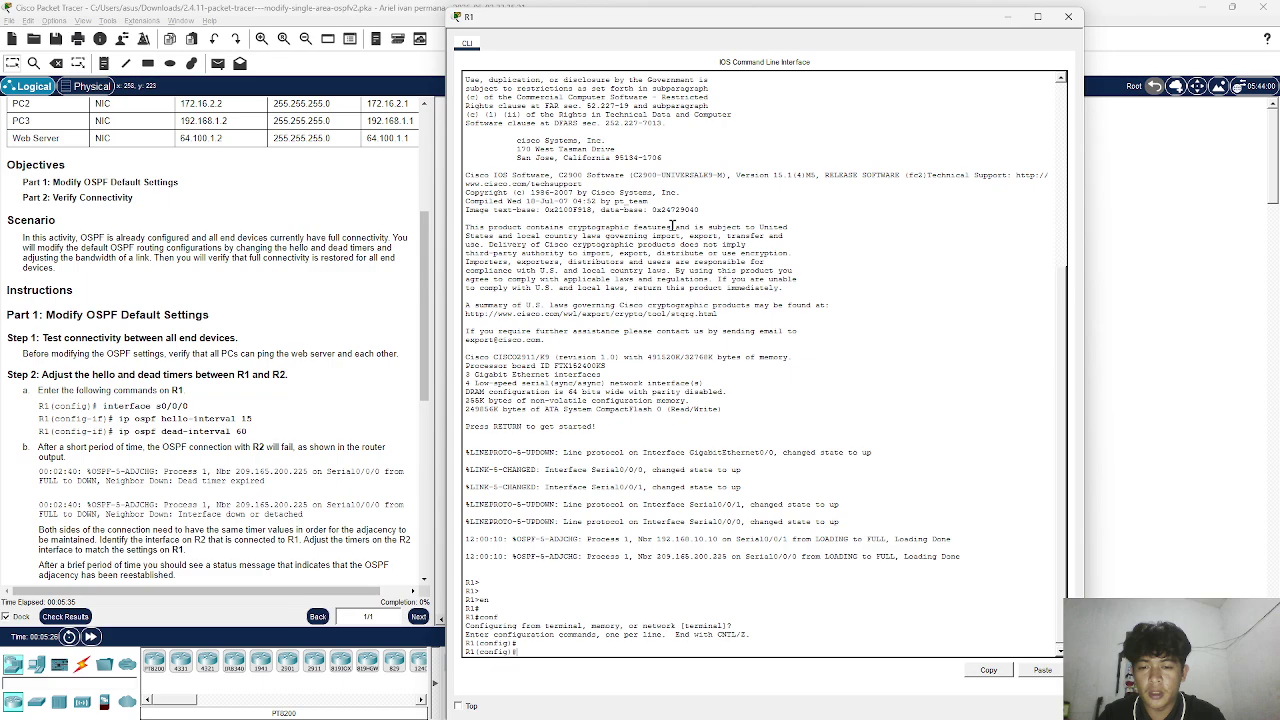
Step: Enter interface configuration mode for s0/0/0 on R1
text(int)
key(Tab)
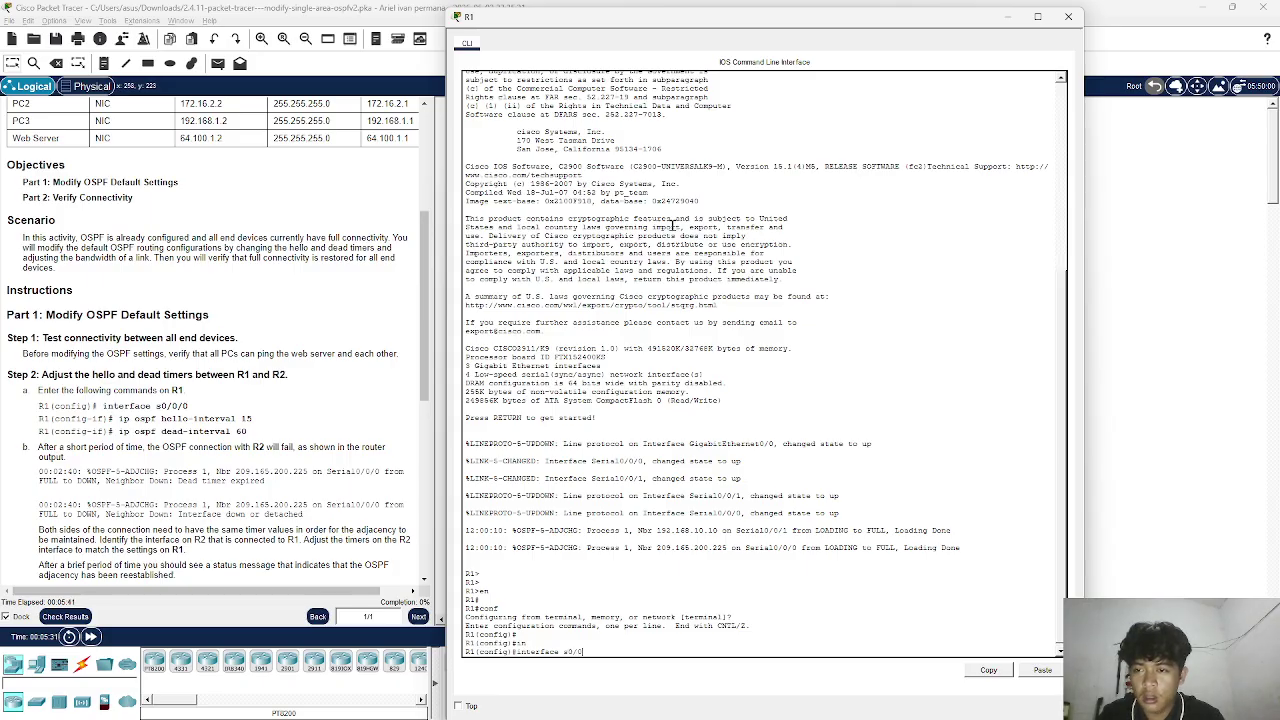
key(Return)
key(Return)
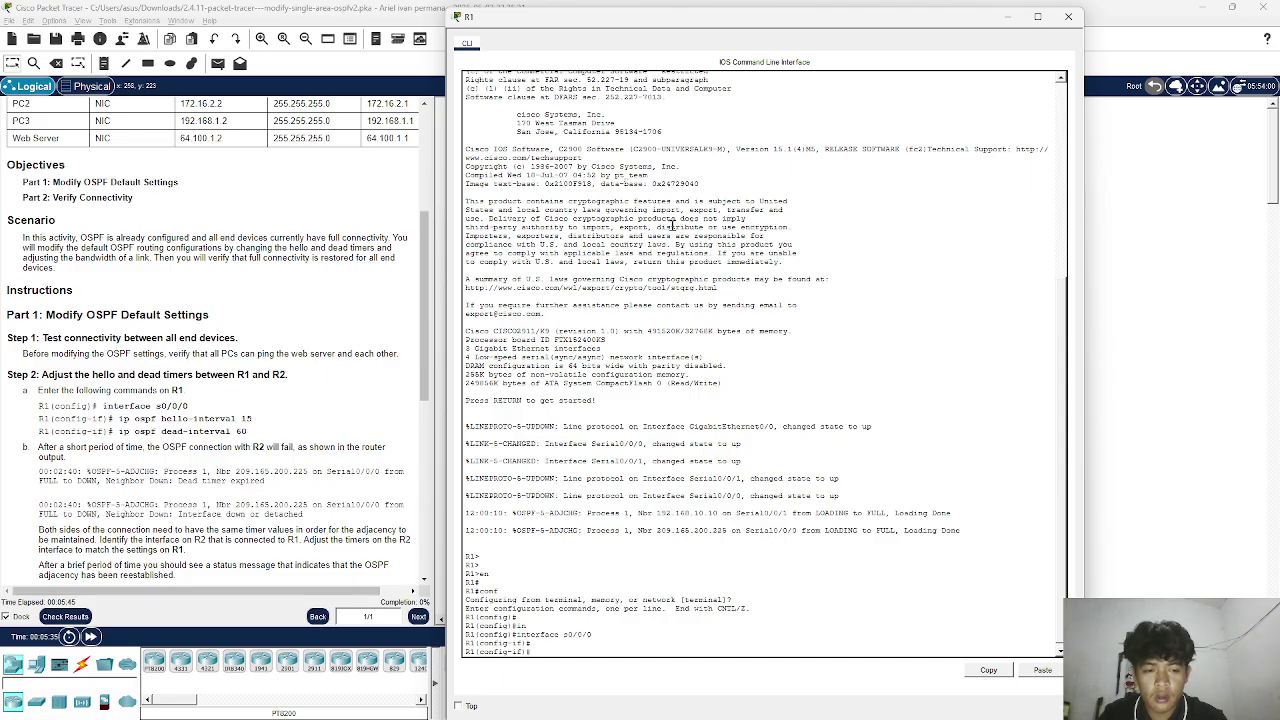
Step: Set the OSPF hello interval to 15 on R1's s0/0/0 interface with ip ospf hello-interval 15
text(ip os)
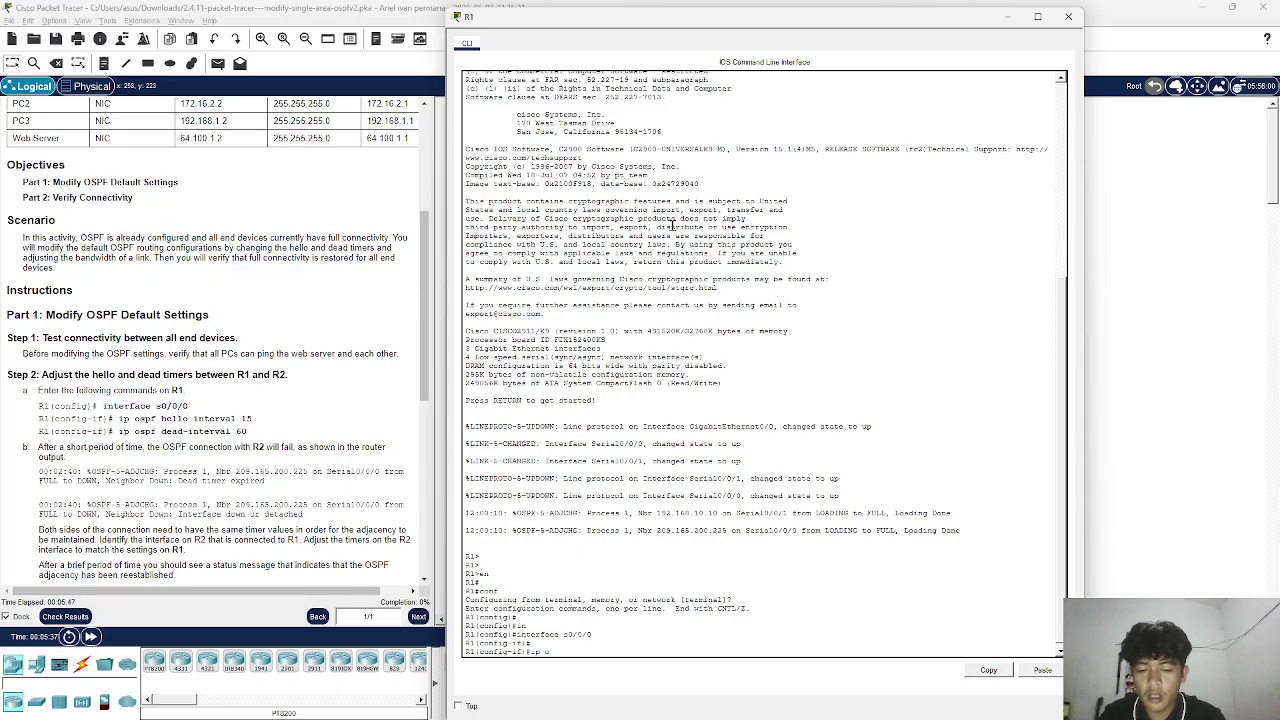
key(Tab)
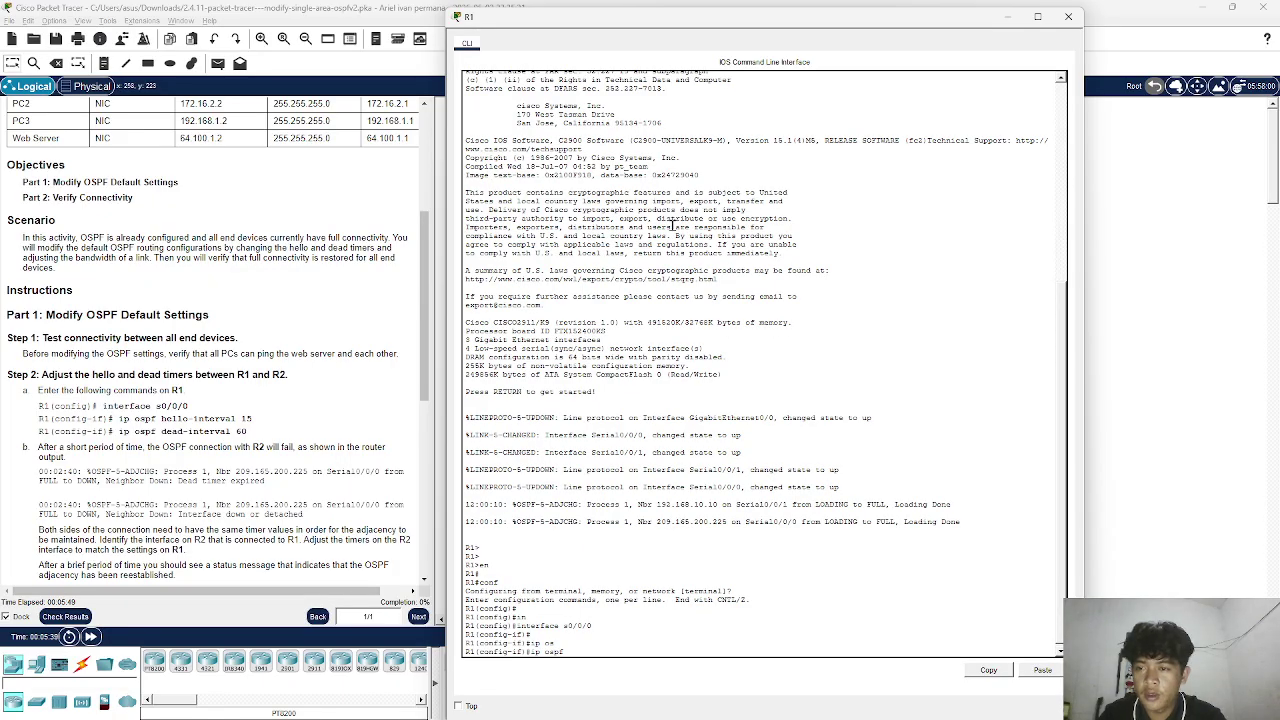
text(he)
key(Tab)
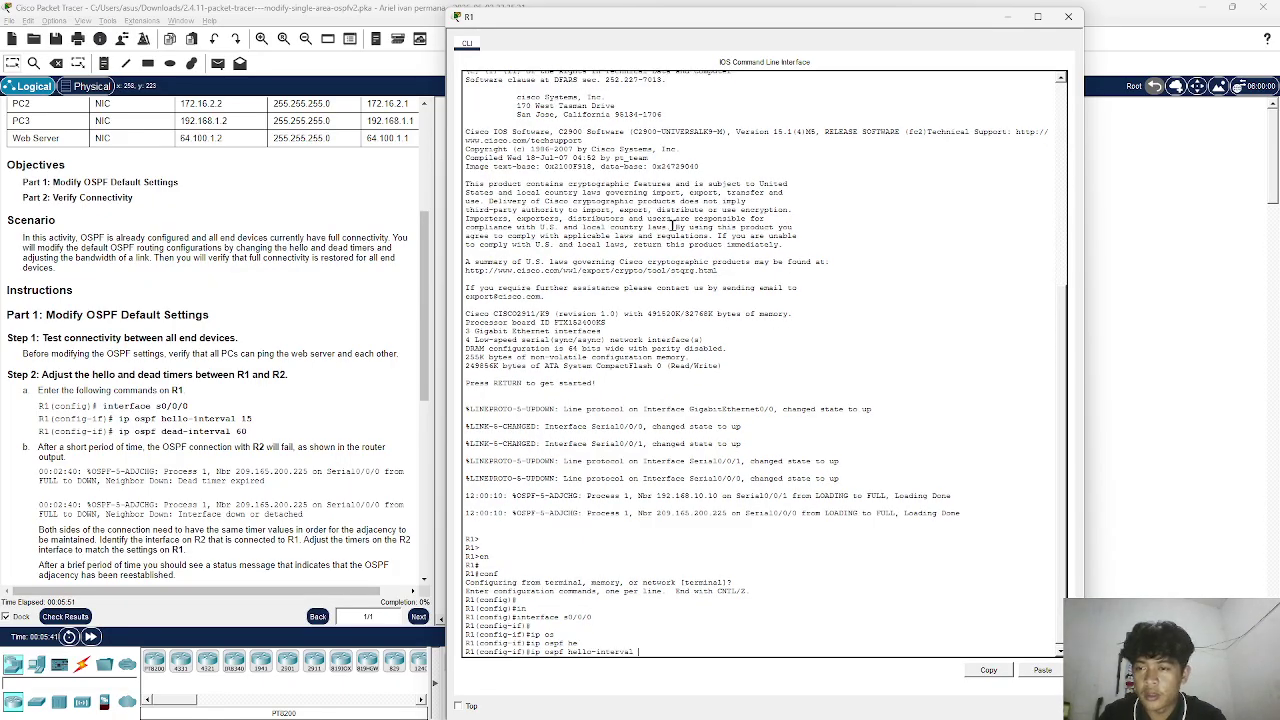
text(15)
key(Return)
key(Return)
key(Return)
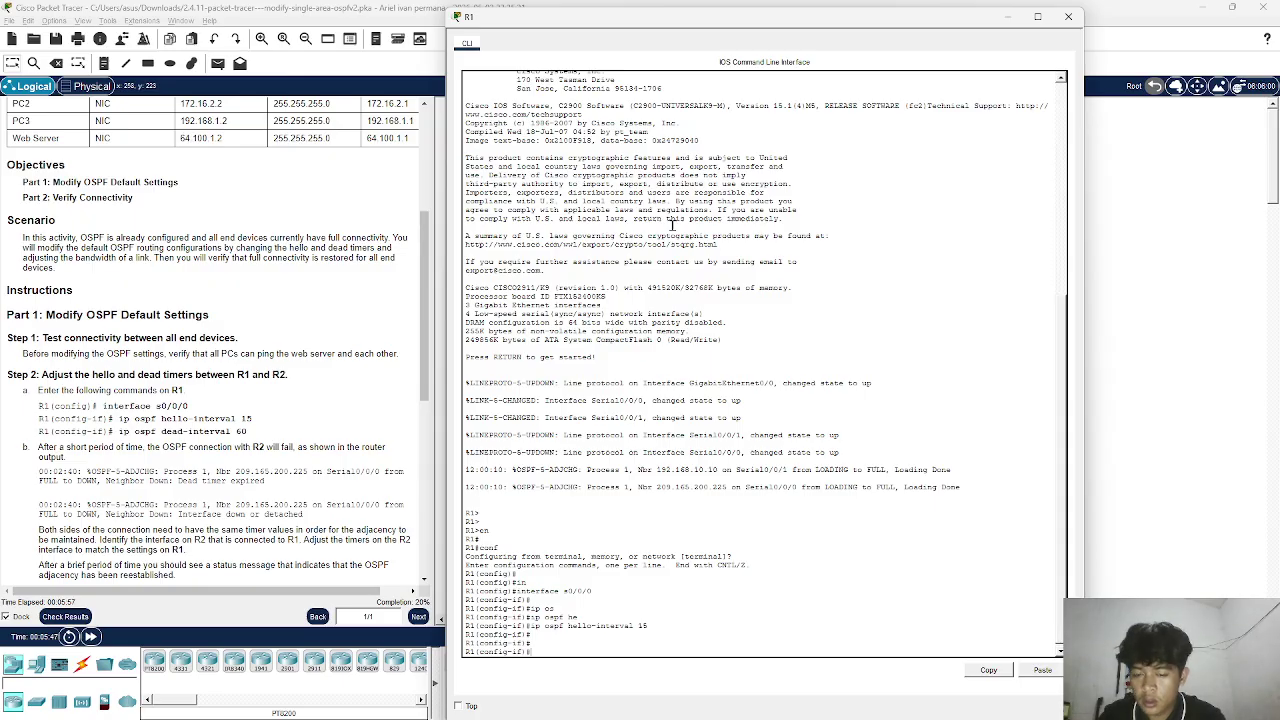
Step: Set the OSPF dead interval to 60 on R1's s0/0/0 interface with ip ospf dead-interval 60
text(ip os)
key(Tab)
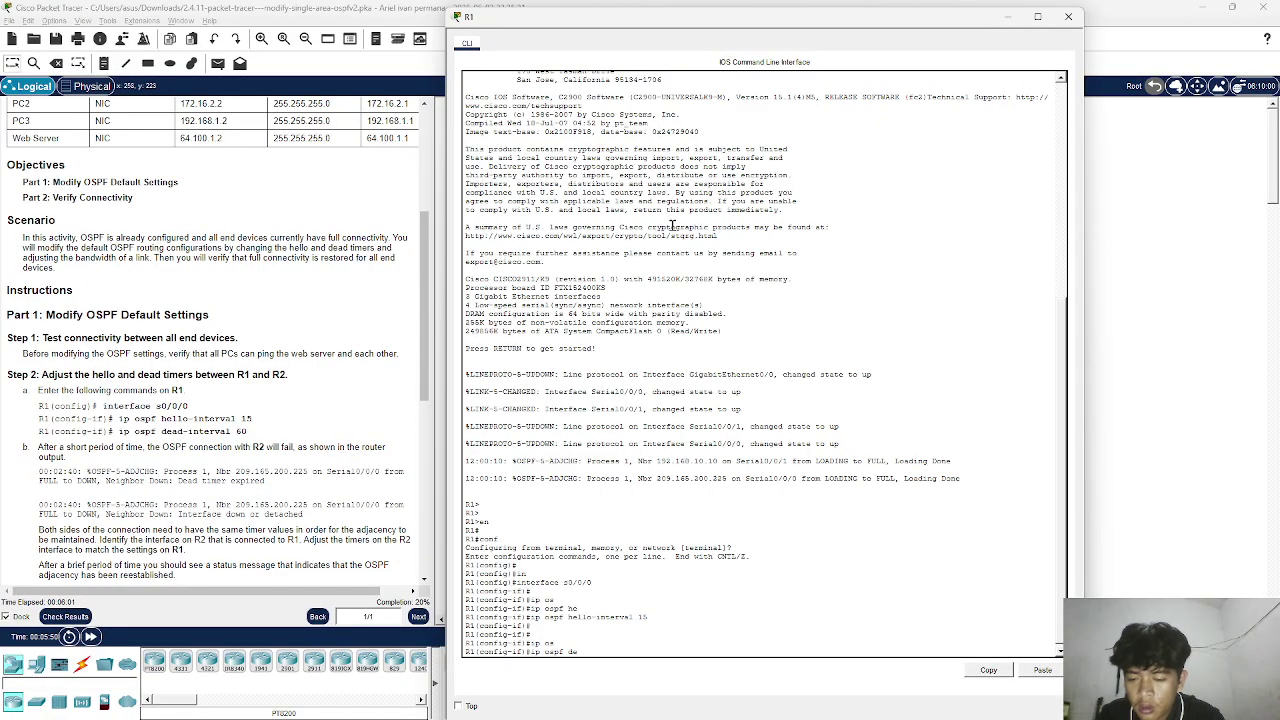
text(dead)
key(Tab)
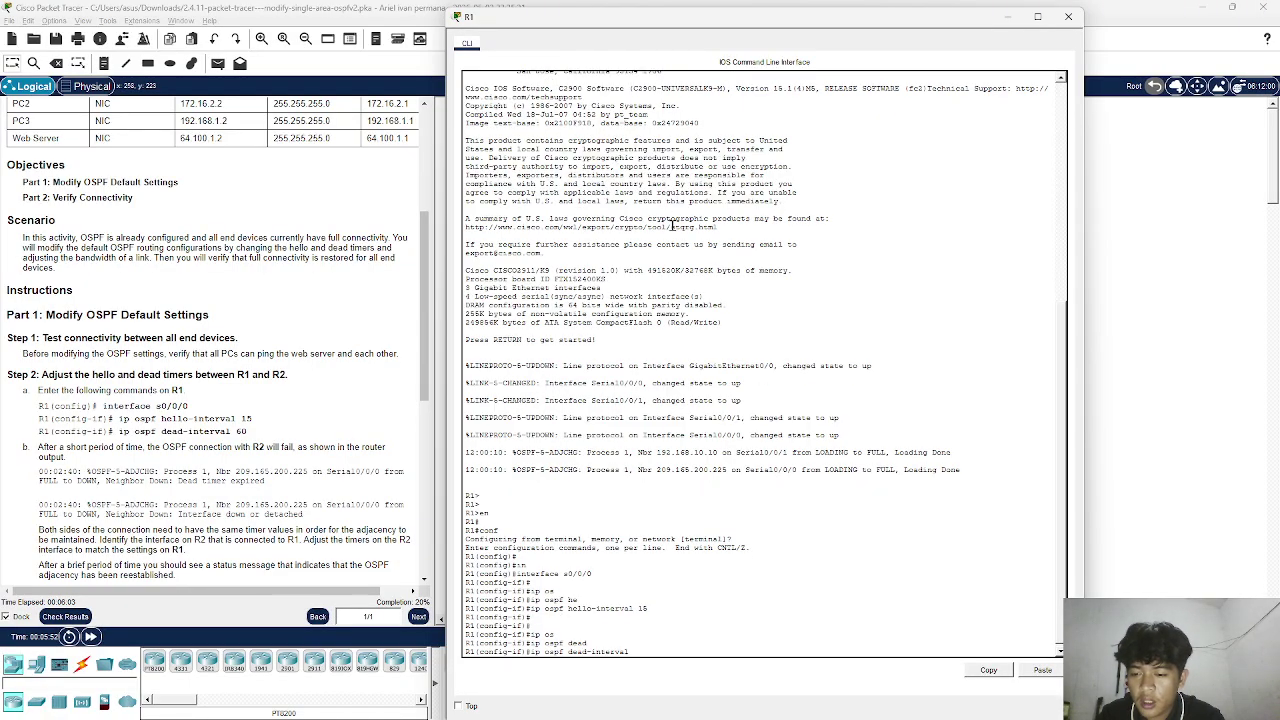
text(60)
key(Return)
key(Return)
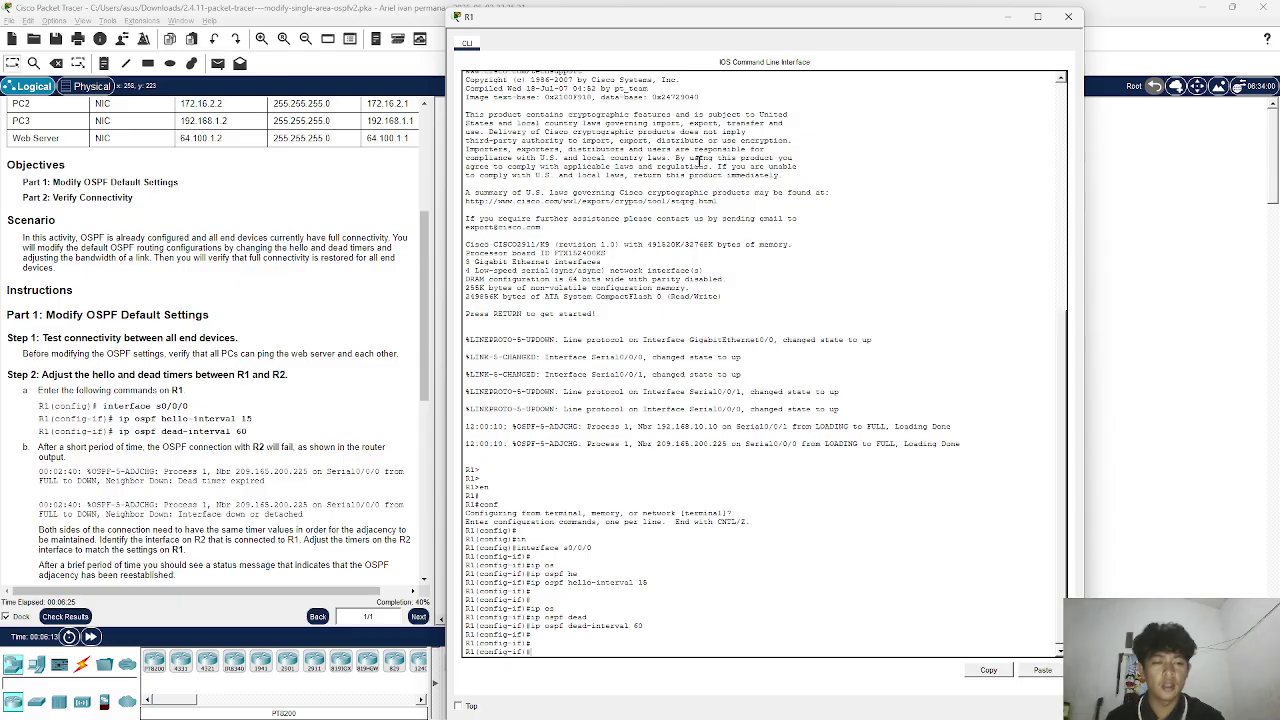
Step: Review R1's command output, put its window away and fast-forward the network time once
scroll(698, 160, up, 5)
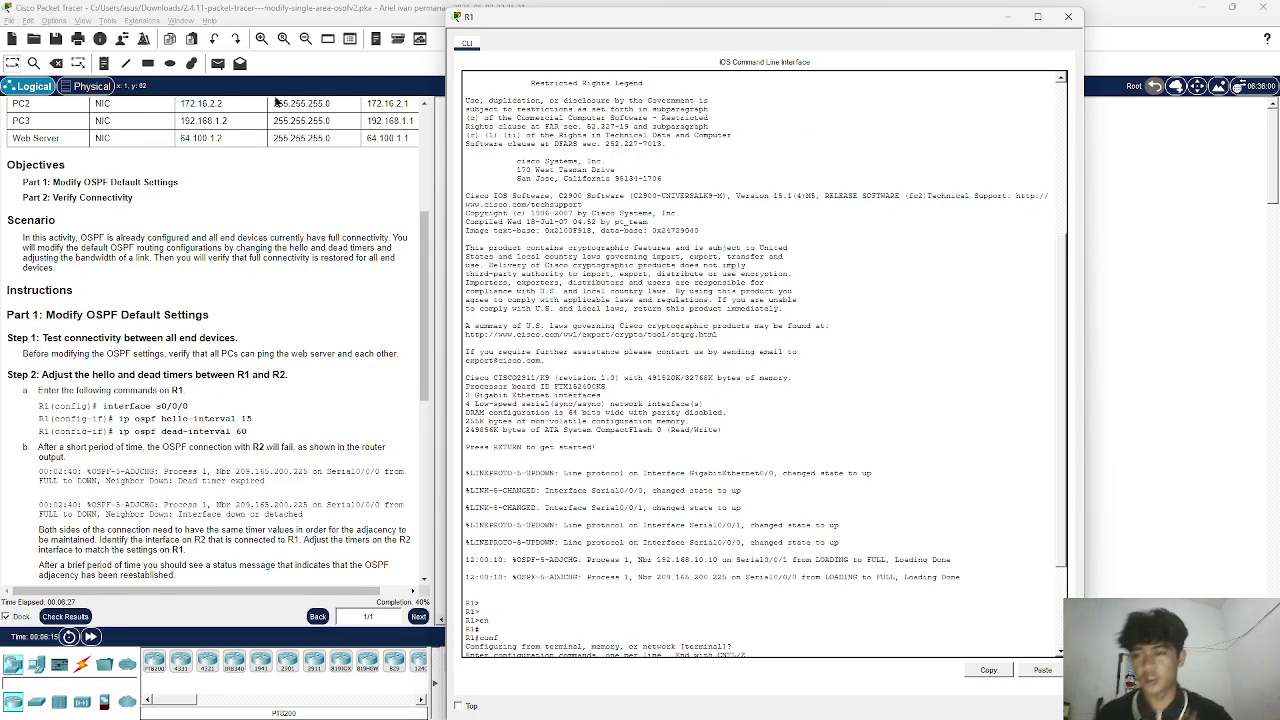
scroll(472, 419, down, 5)
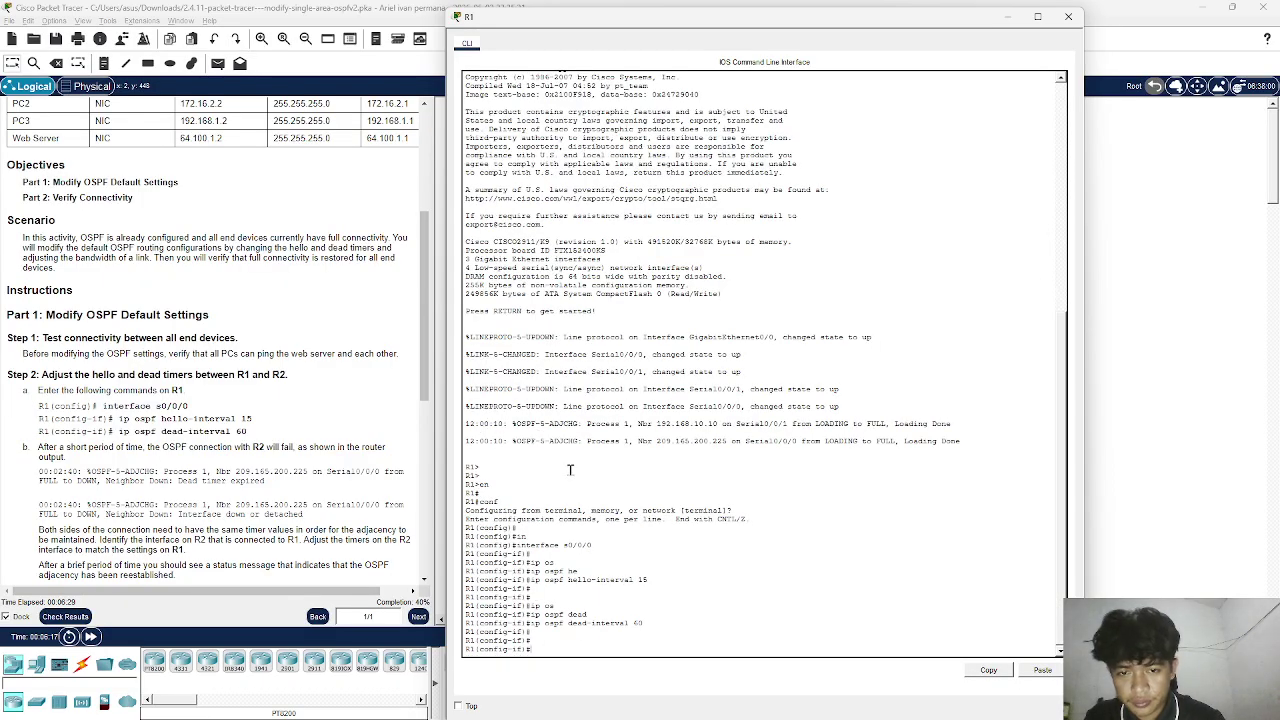
click(45, 479)
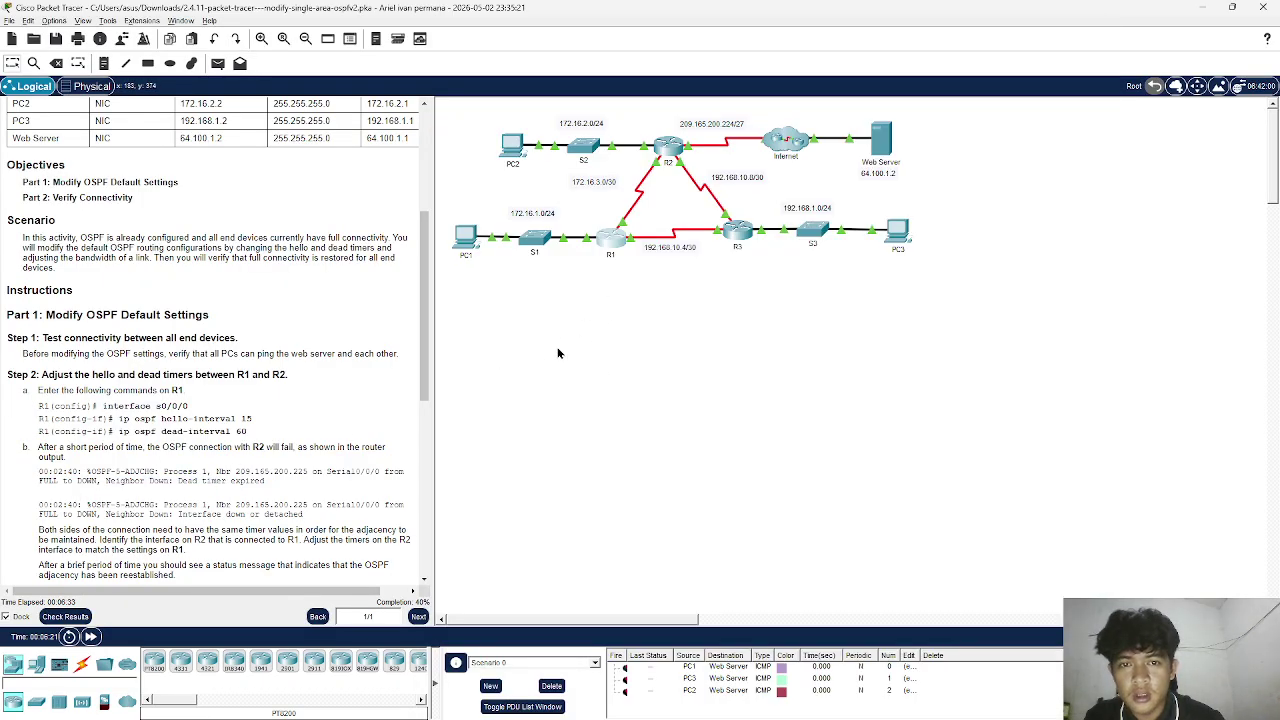
click(90, 637)
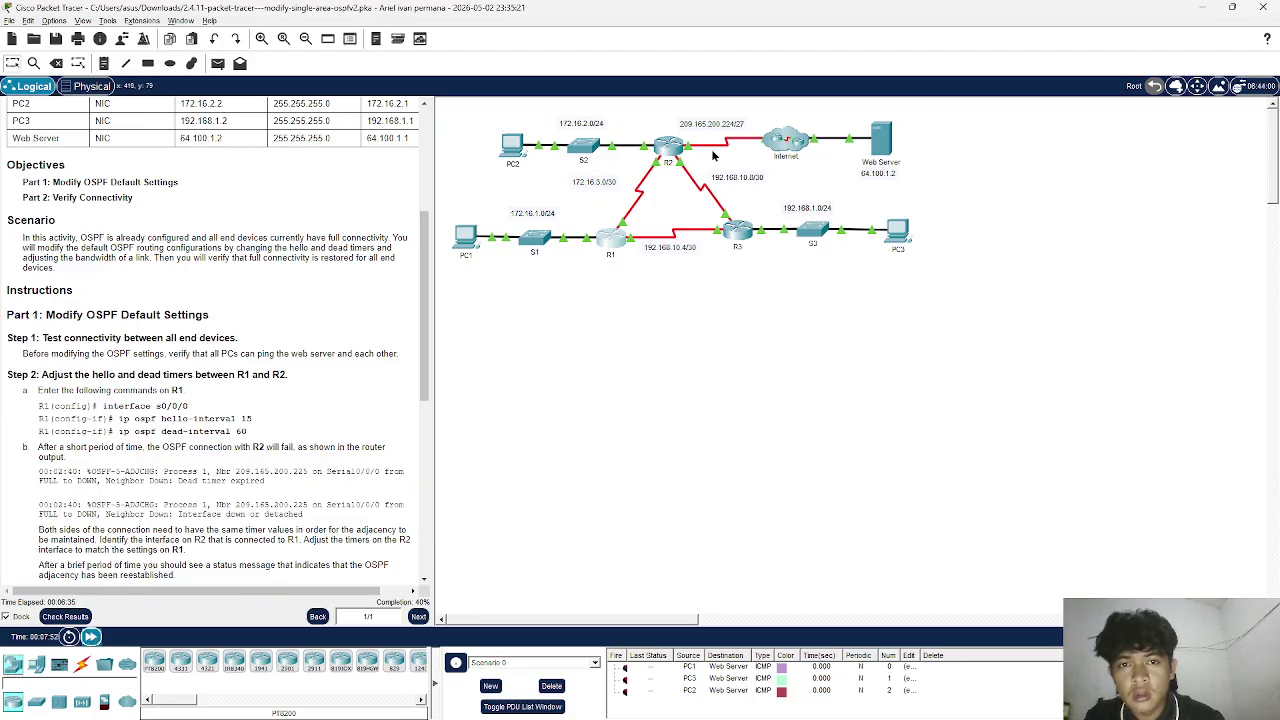
Step: Check R2's command-line output for OSPF adjacency messages, minimize its window and read the rest of the Step 2 instructions
click(668, 150)
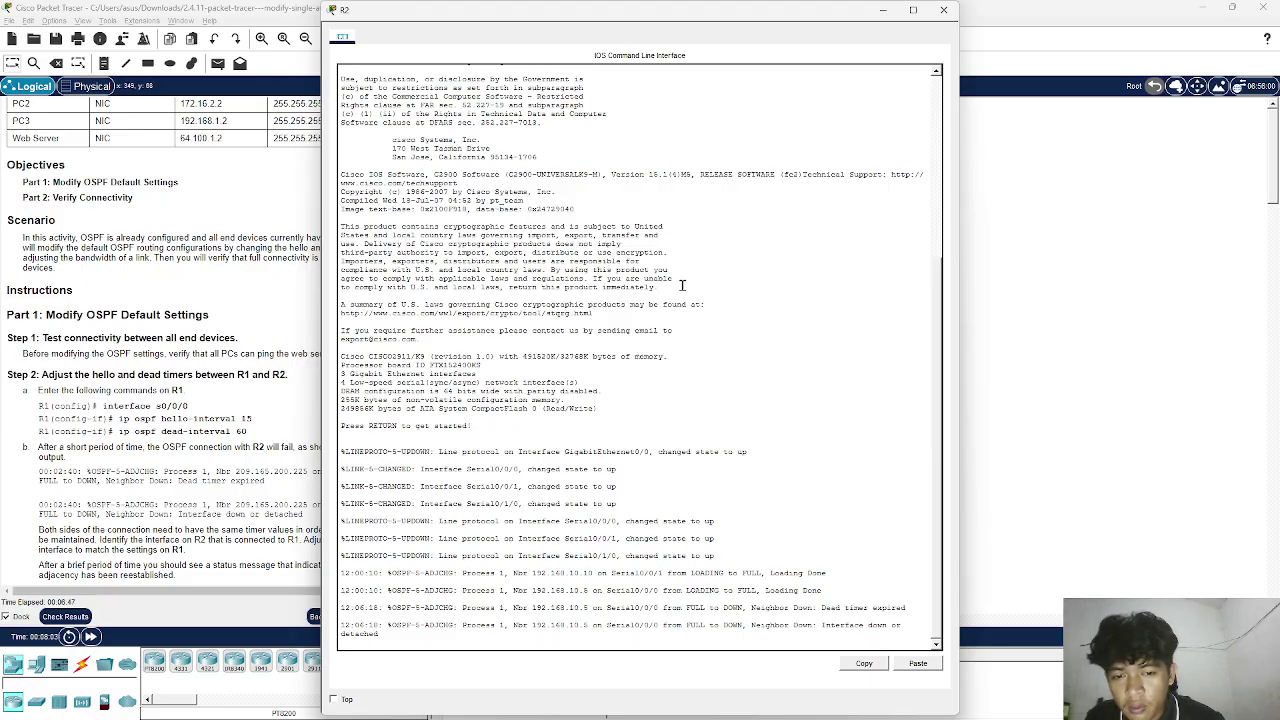
click(888, 11)
scroll(205, 405, down, 3)
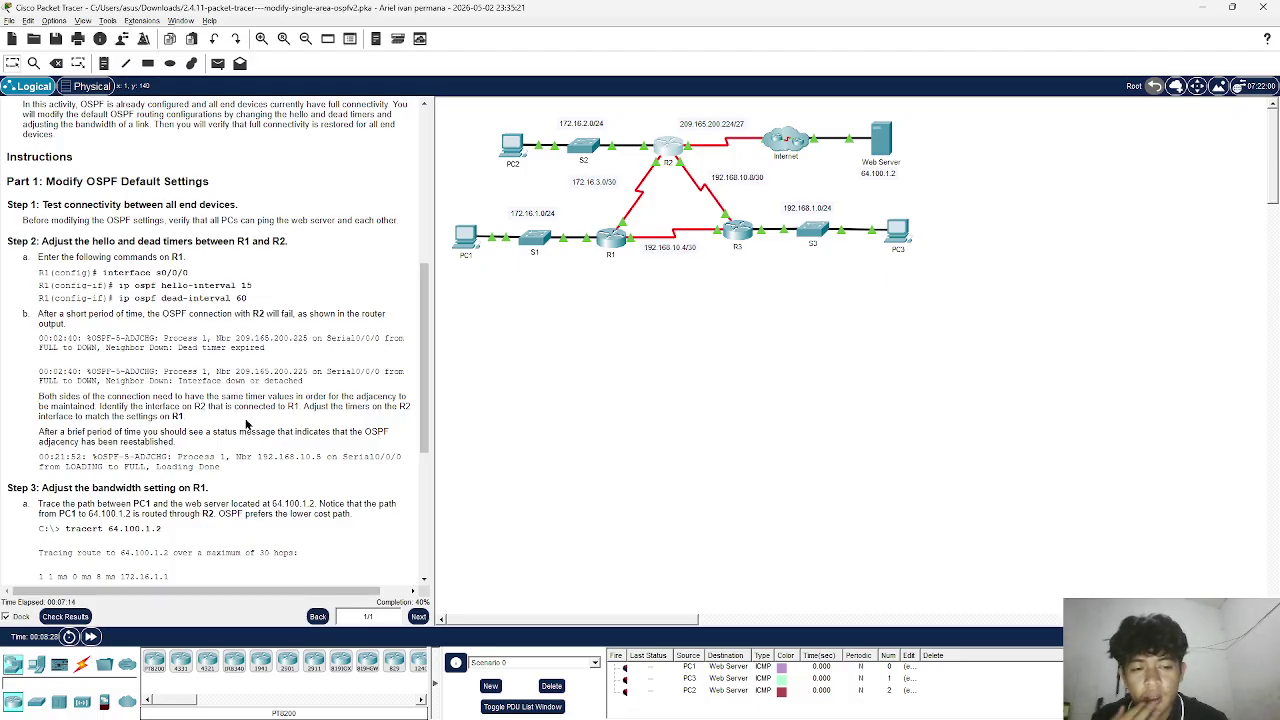
Step: Reopen router R2's command-line interface and enter privileged EXEC mode and terminal global configuration mode
click(677, 148)
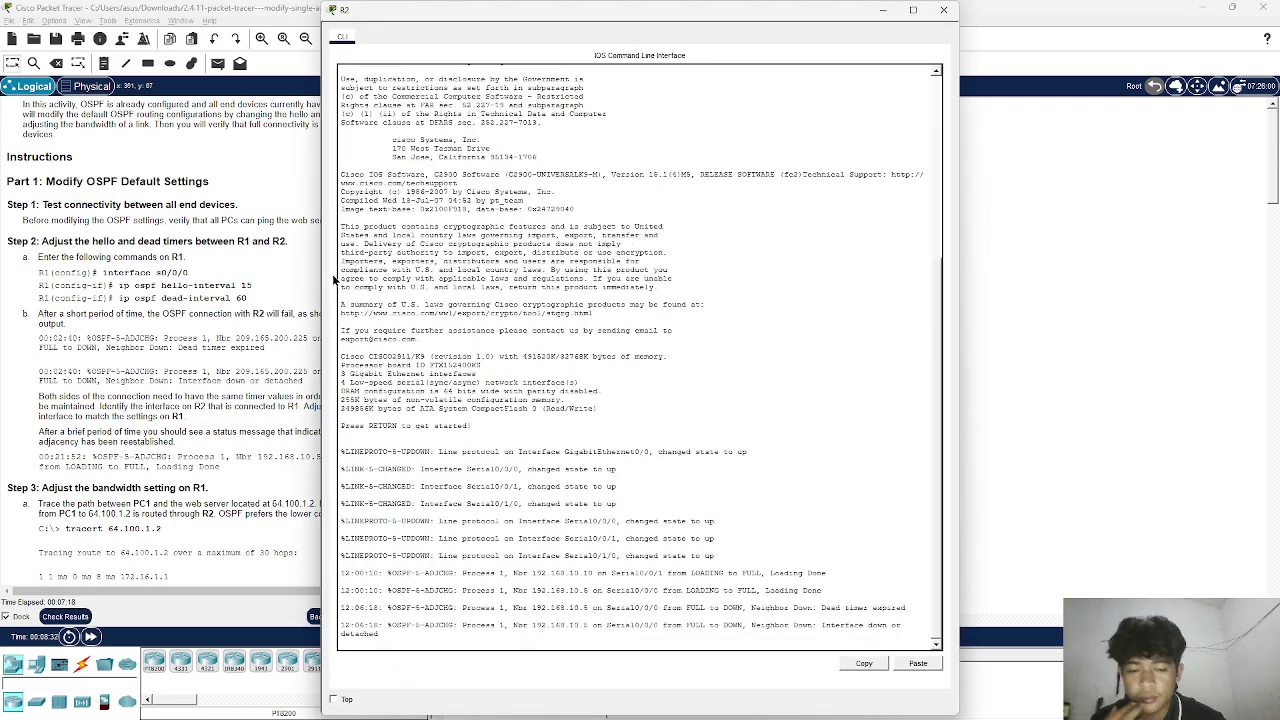
text(en)
key(Return)
key(Return)
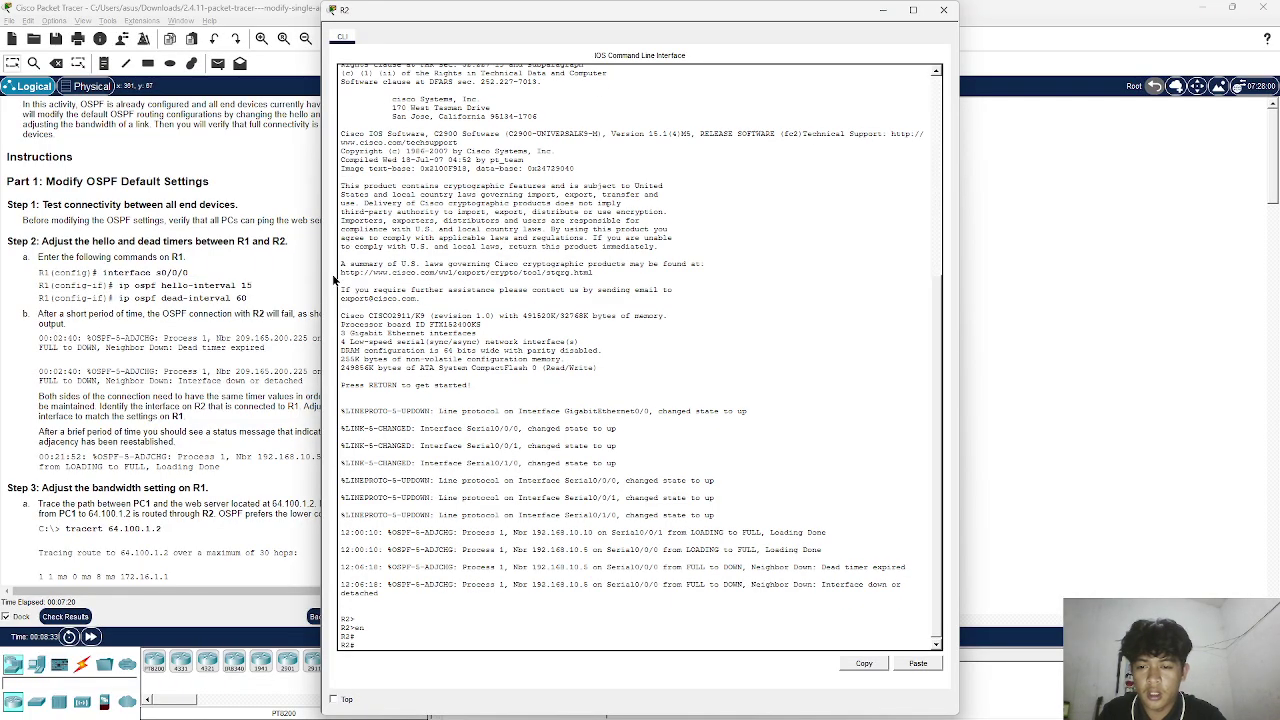
text(conf)
key(Return)
key(Return)
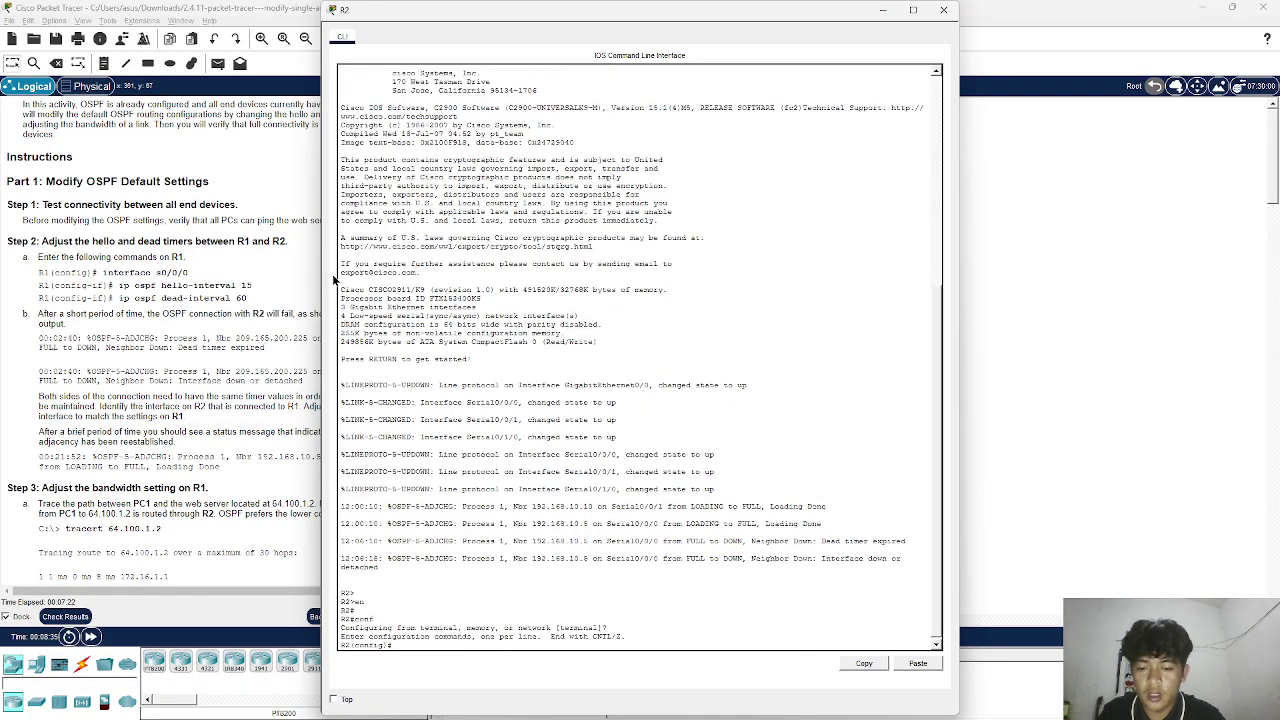
Step: Enter interface configuration mode for s0/0/0 on R2 and move its window clear of the instructions
text(in)
key(Tab)
text(t)
key(Tab)
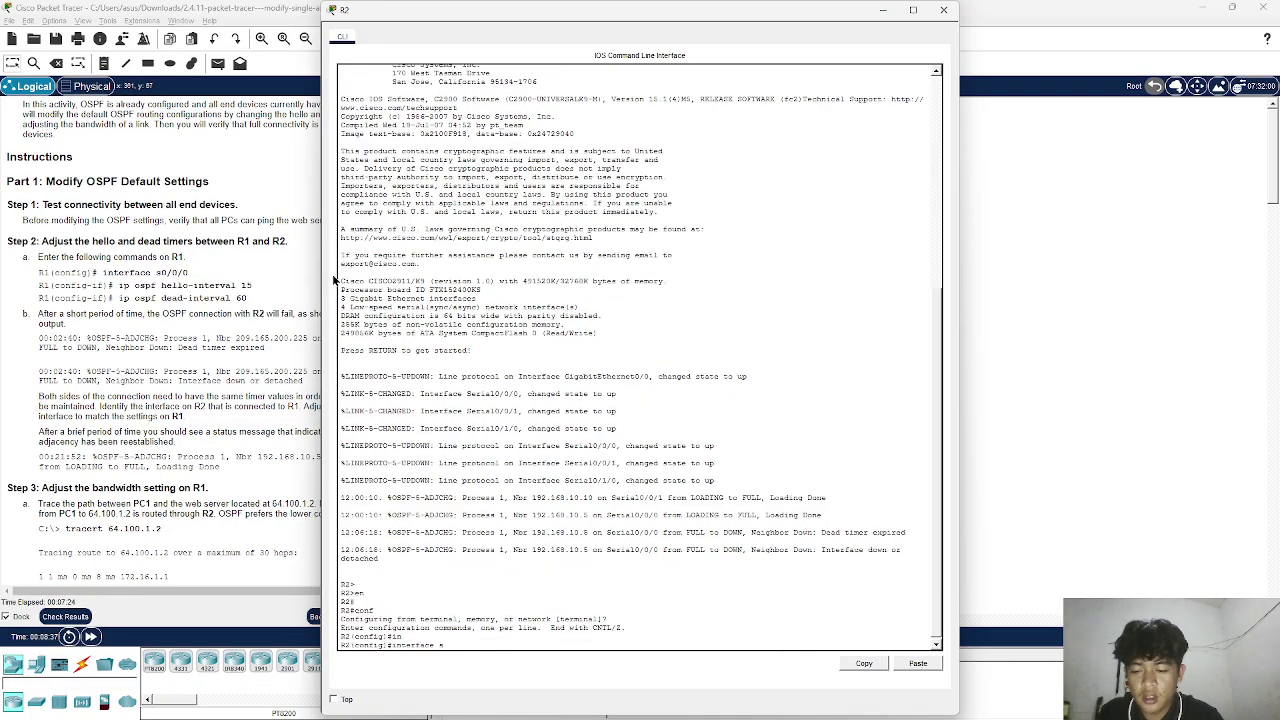
text(s0/0/0)
key(Return)
key(Return)
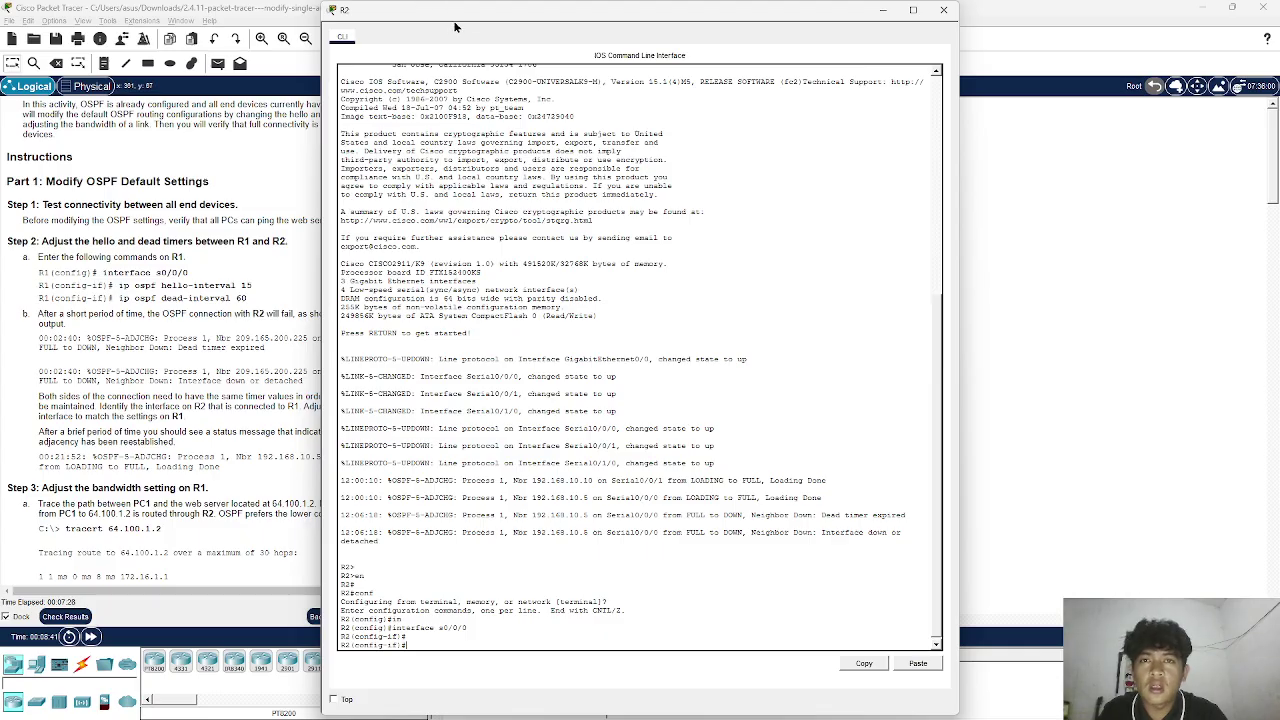
drag(475, 15, 624, 50)
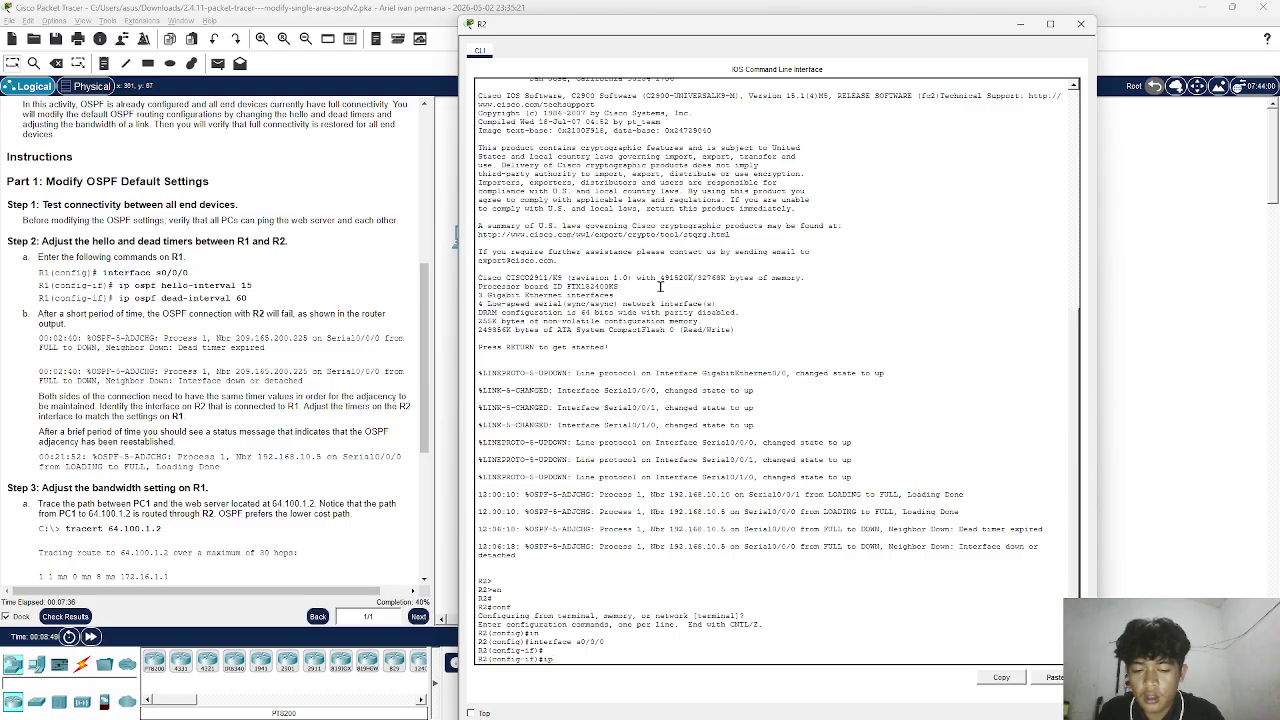
Step: Set the OSPF hello interval to 15 on R2's s0/0/0 interface with ip ospf hello-interval 15
text(os)
key(Tab)
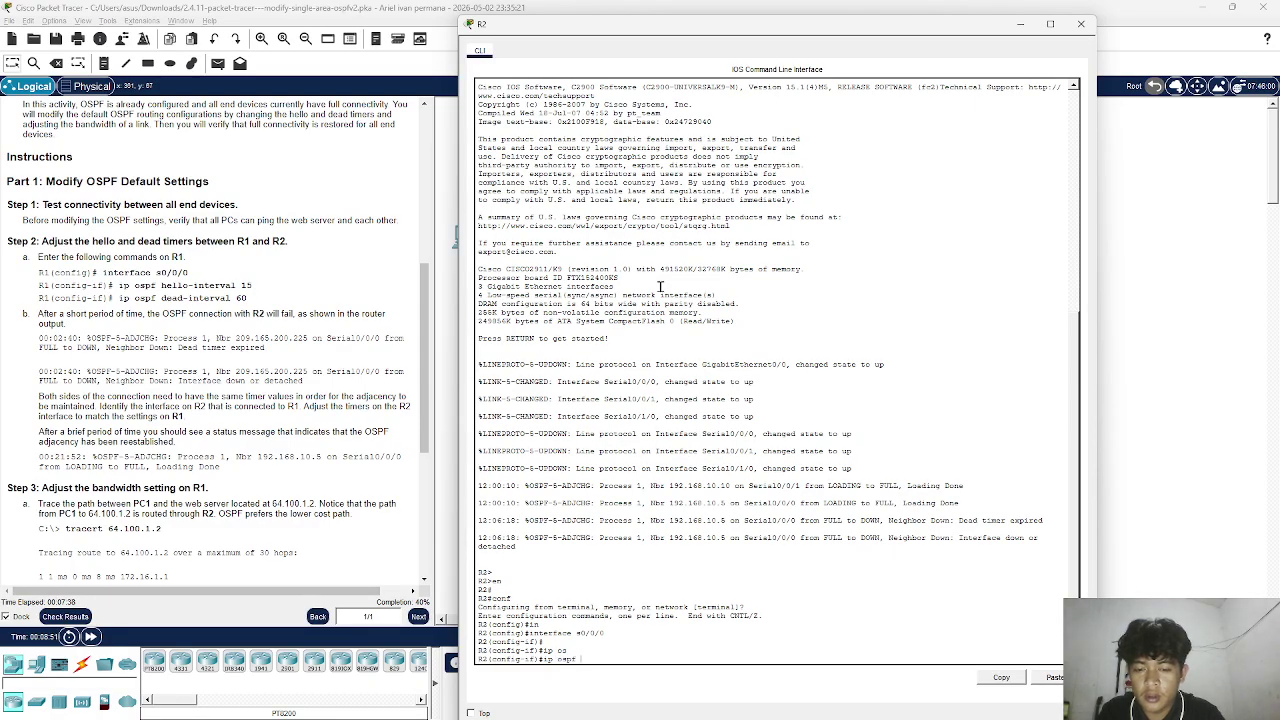
text(h)
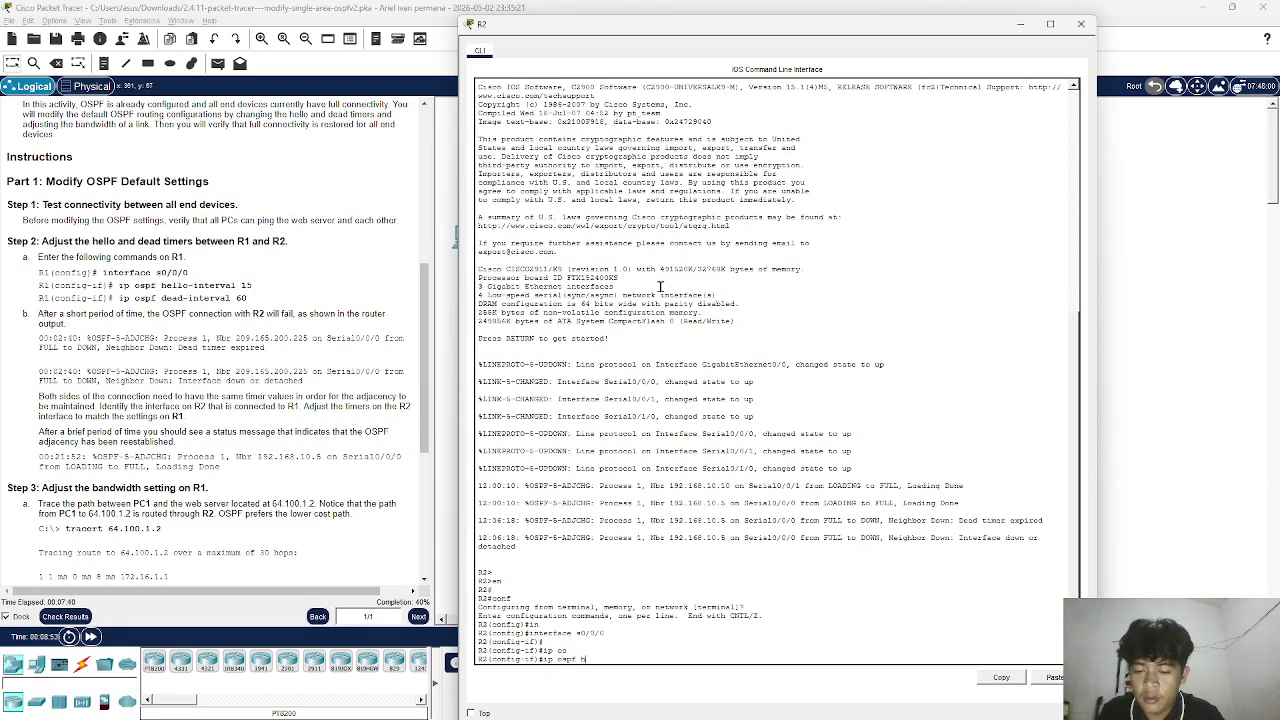
text(el)
key(Tab)
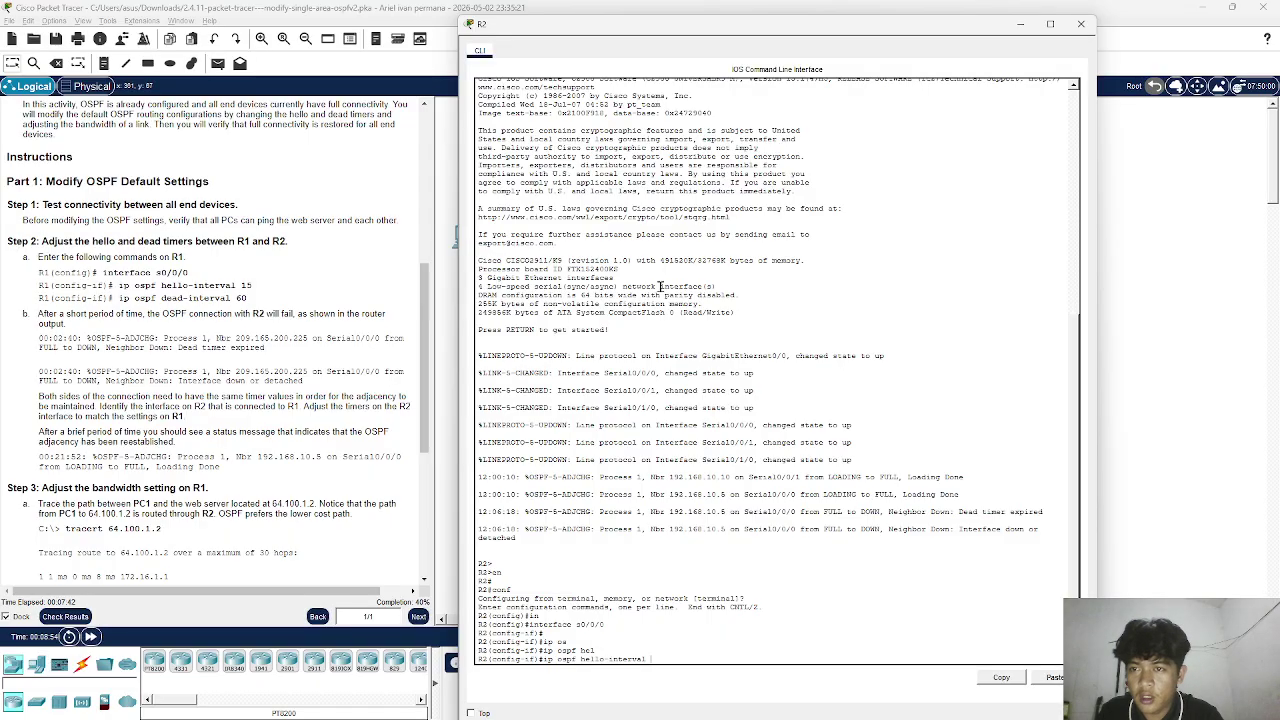
key(Return)
key(Return)
key(Return)
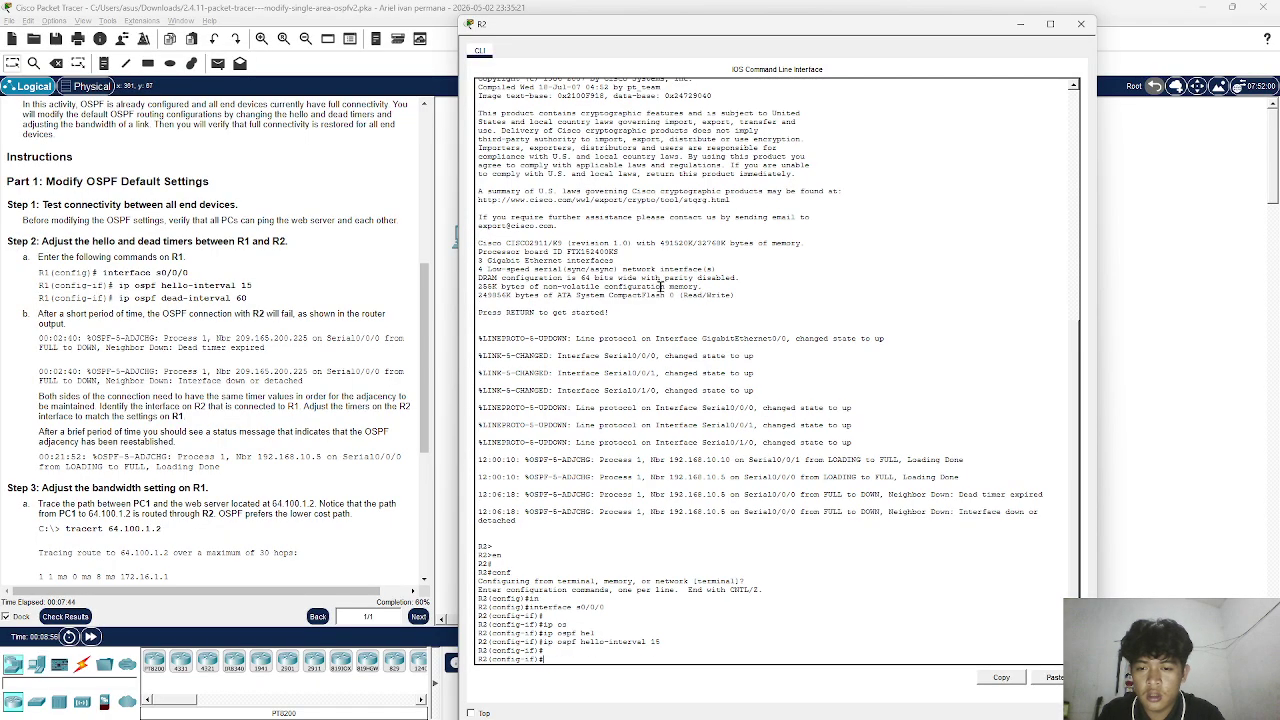
Step: Set the OSPF dead interval to 60 on R2's s0/0/0 interface with ip ospf dead-interval 60
text(ip o)
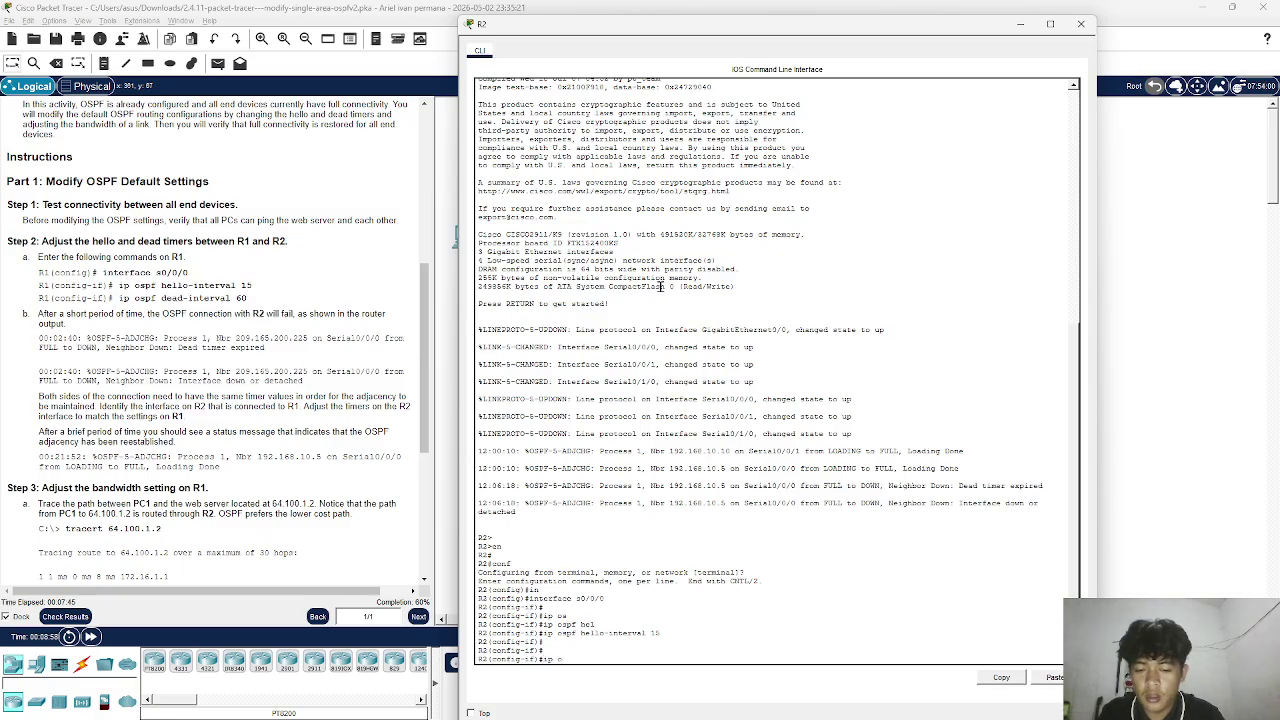
text(s)
key(Tab)
text(dea)
key(Tab)
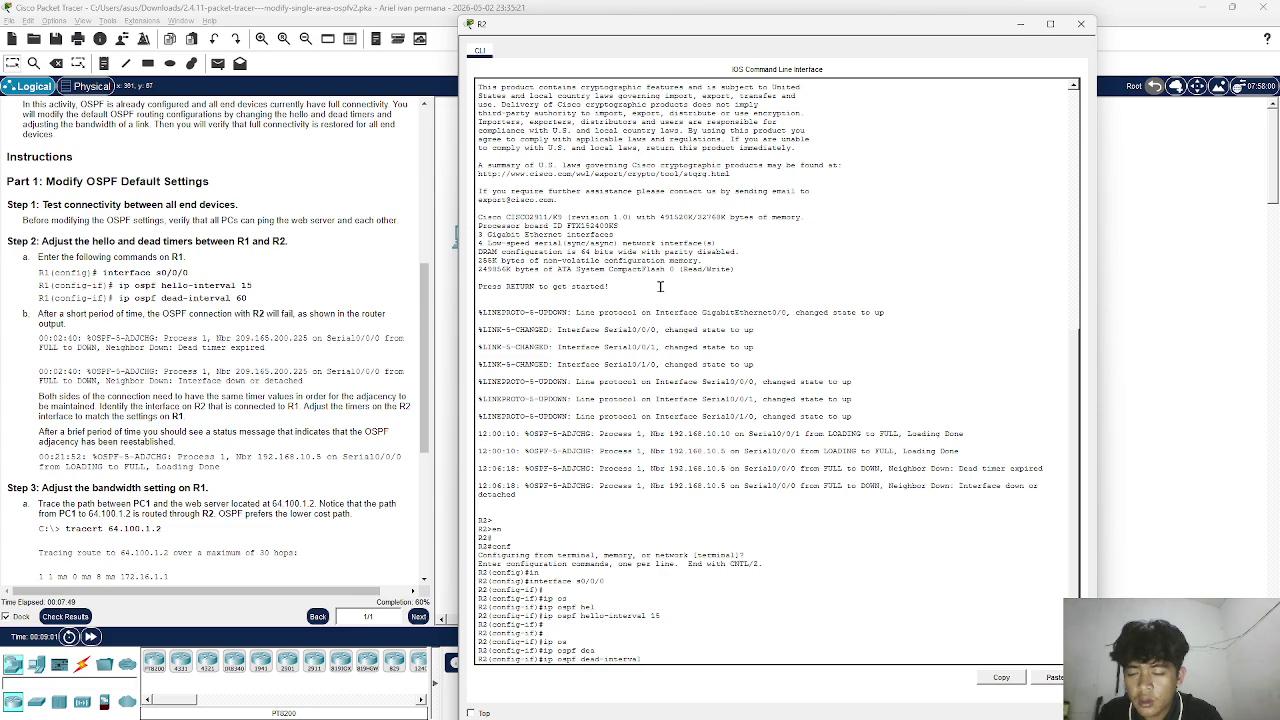
text(60)
key(Return)
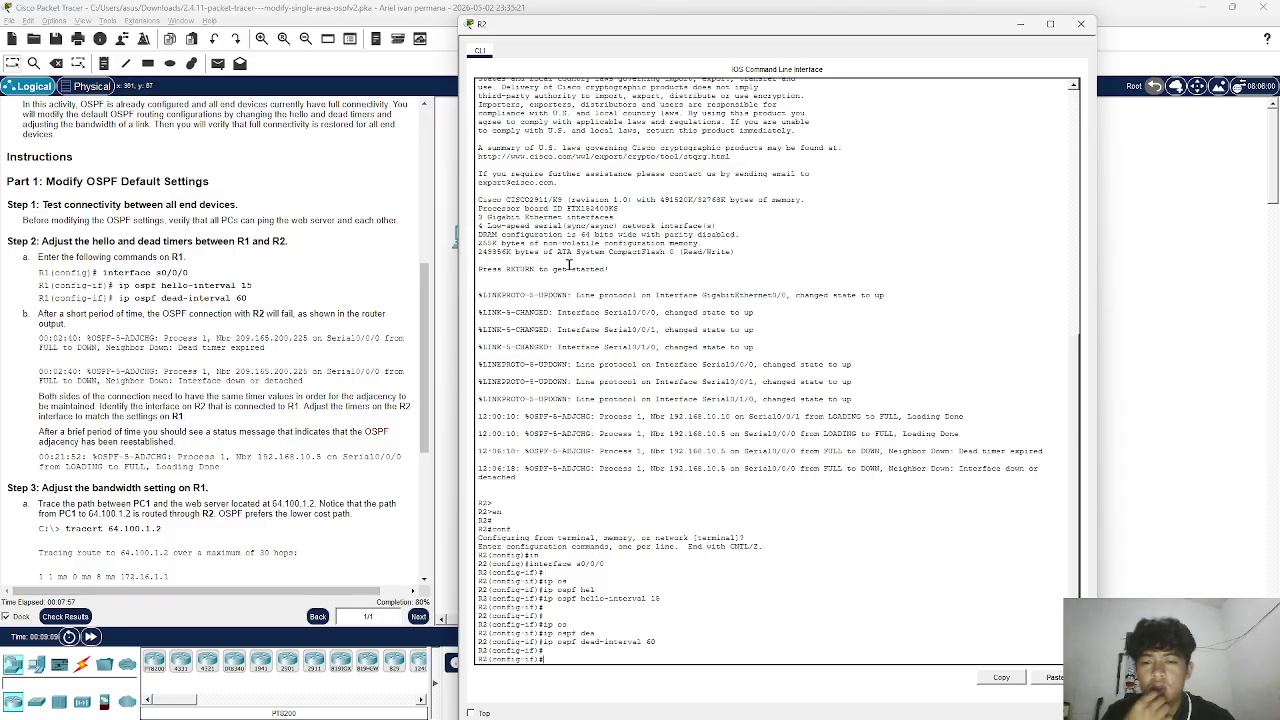
Step: Minimize R2, check R1's command-line output for the OSPF adjacency status, minimize R1 and read the Step 3 bandwidth instructions
click(1021, 24)
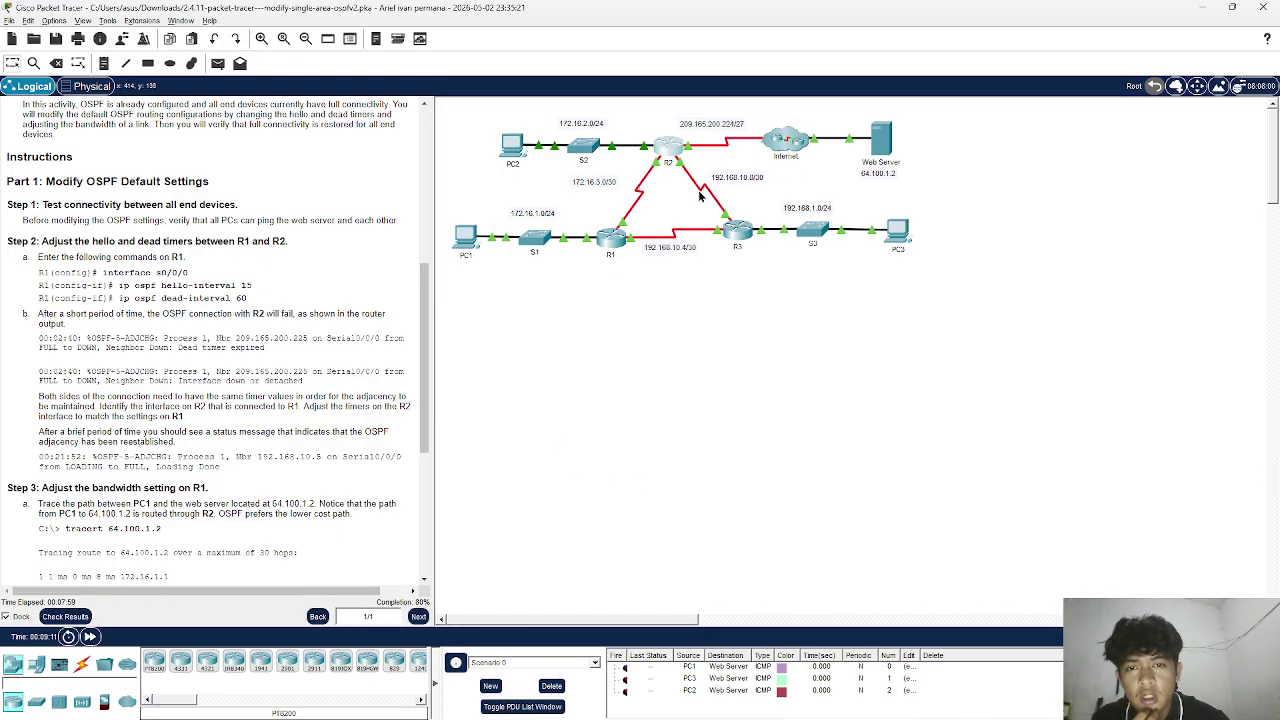
click(609, 240)
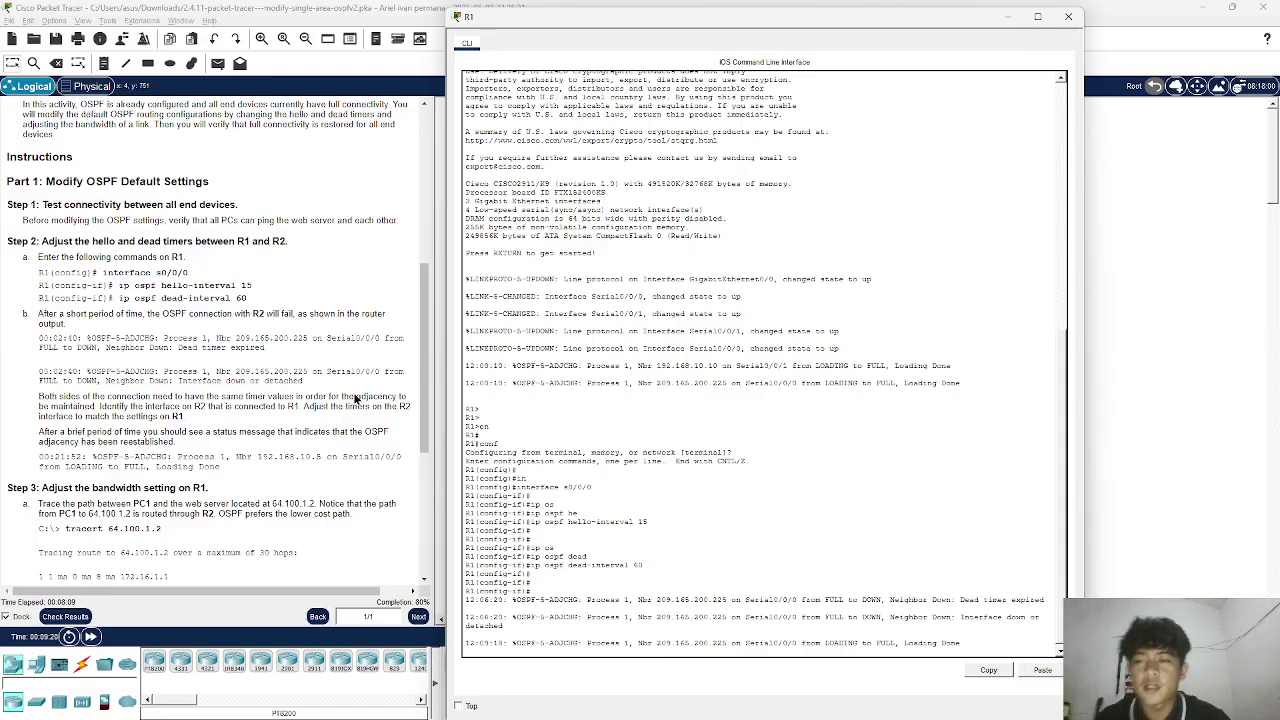
click(1015, 19)
scroll(231, 331, down, 5)
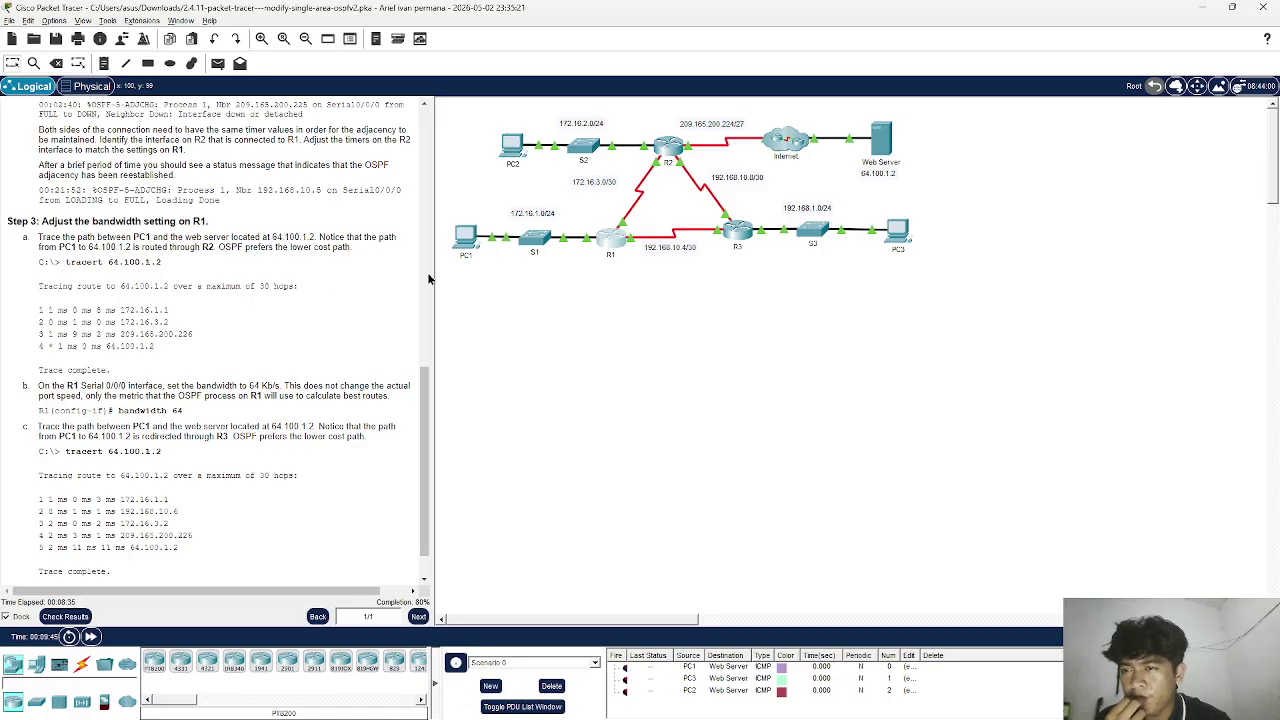
Step: Trace the path from PC1 to the web server with tracert 64.100.1.2 in its Command Prompt, examine the hops and close PC1
click(469, 245)
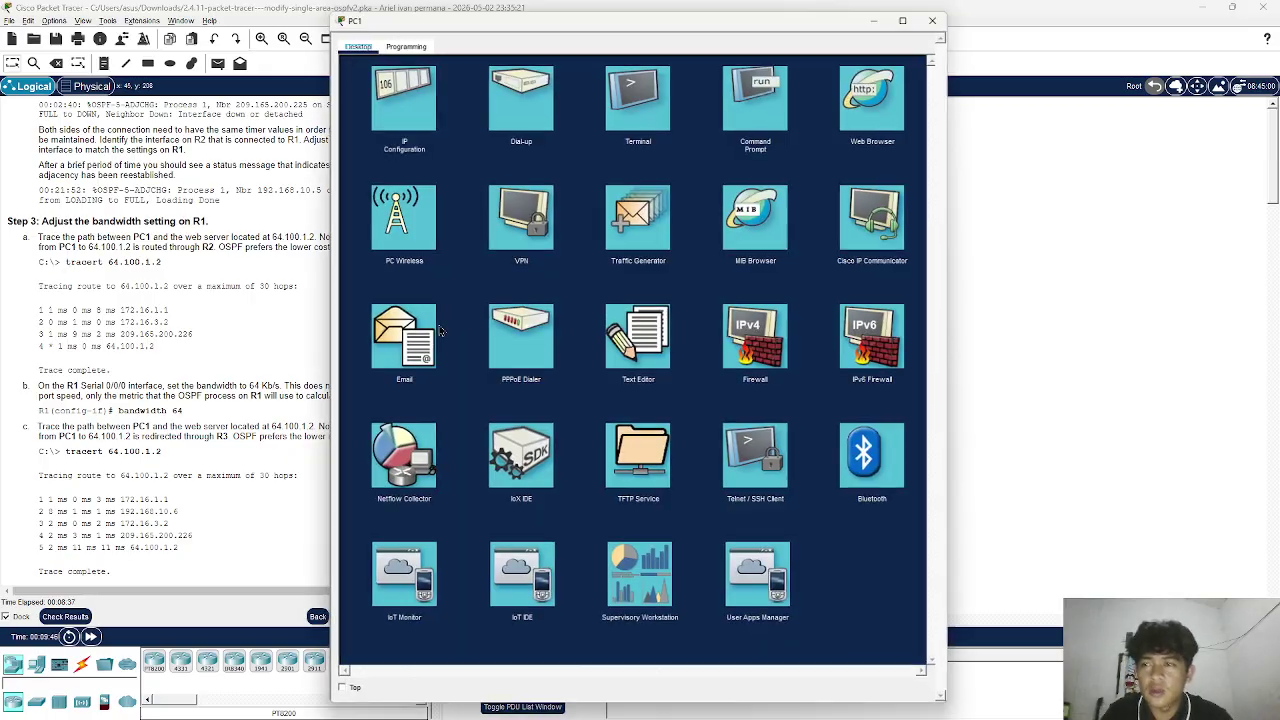
click(773, 78)
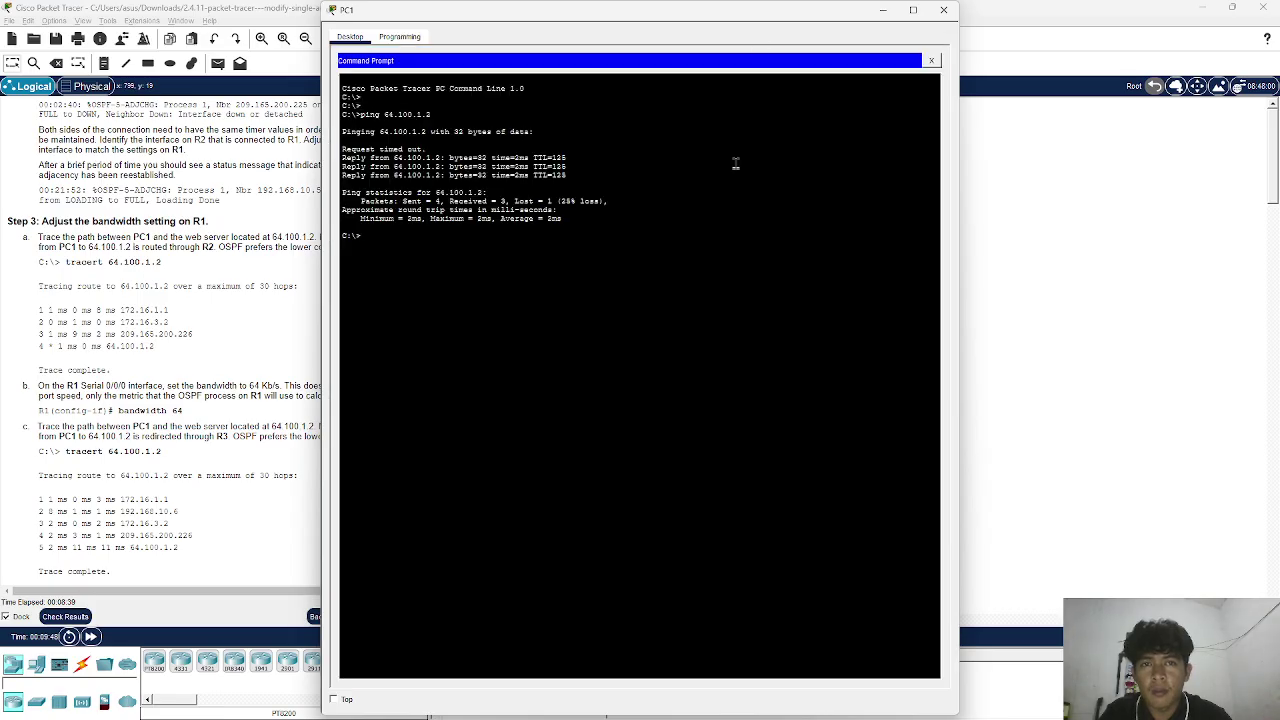
key(Return)
key(Return)
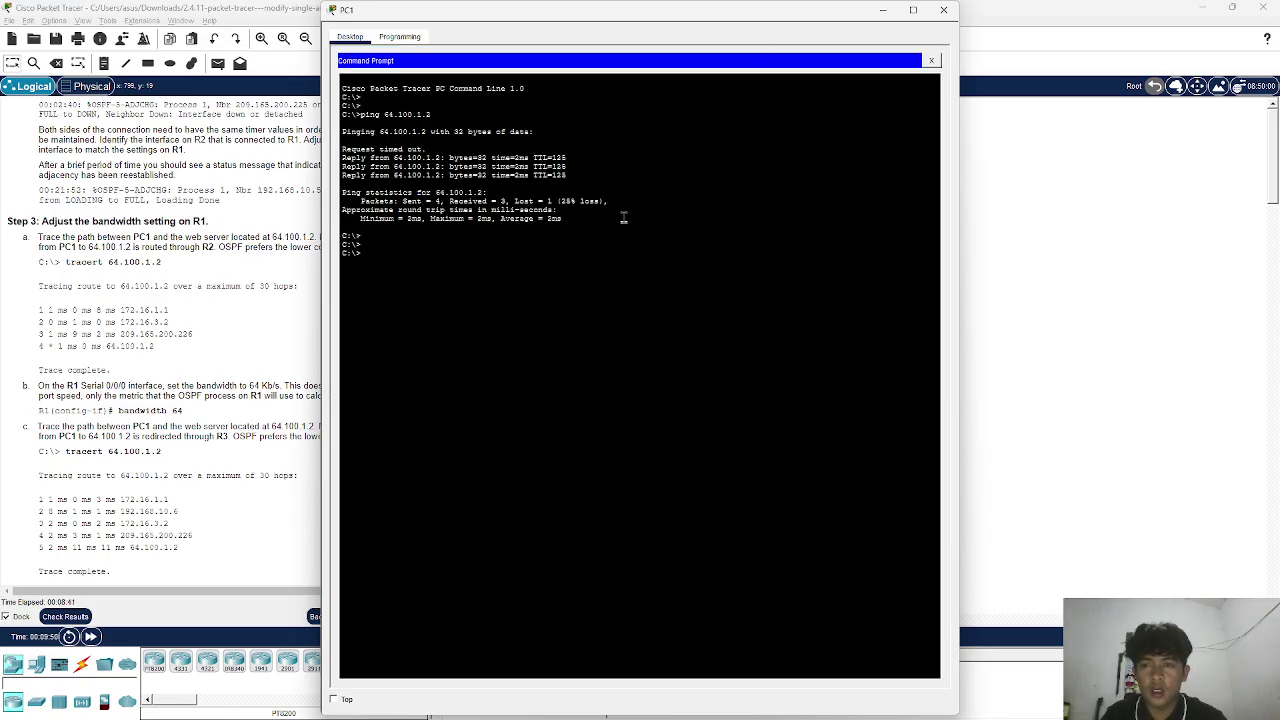
text(tra)
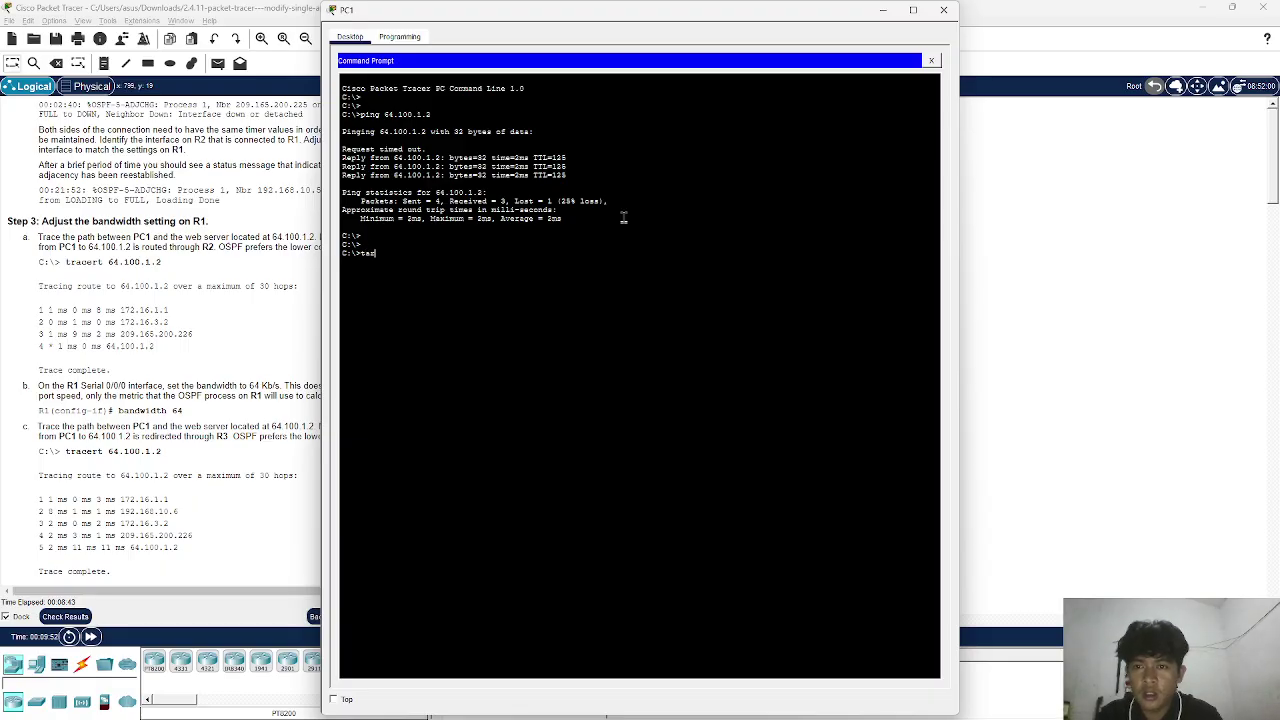
text(rac)
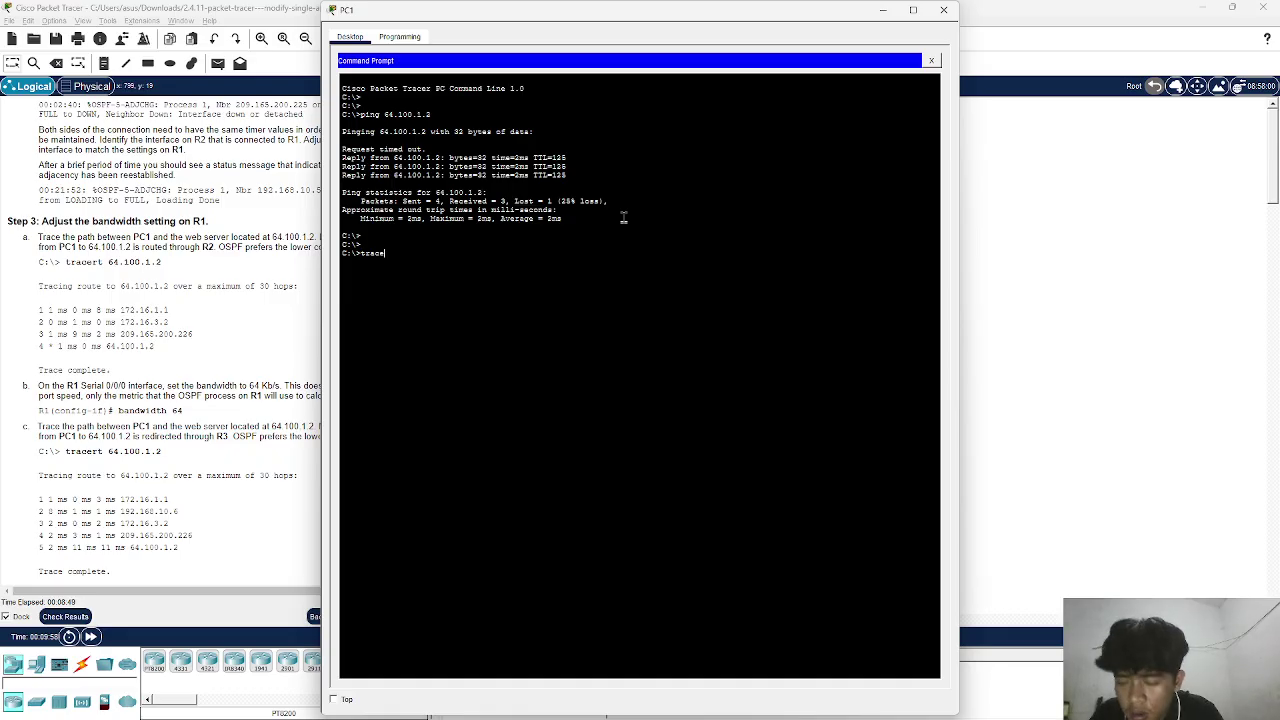
text(e)
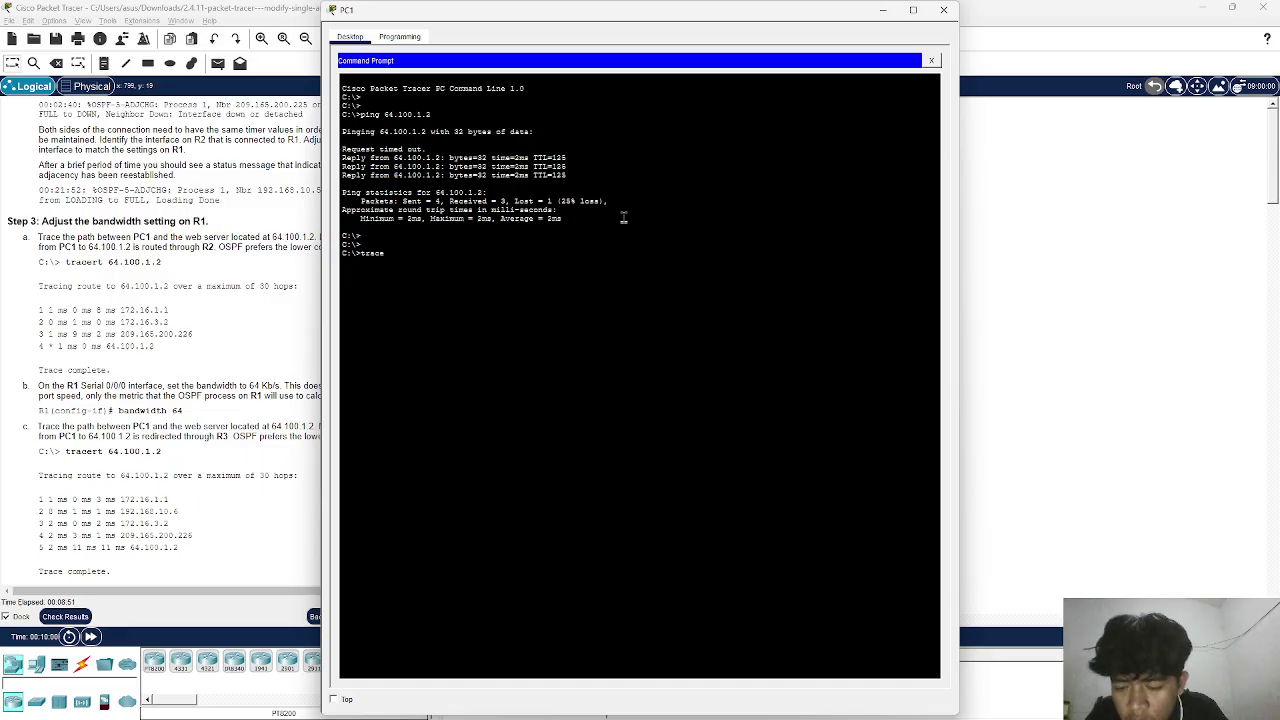
text(rt)
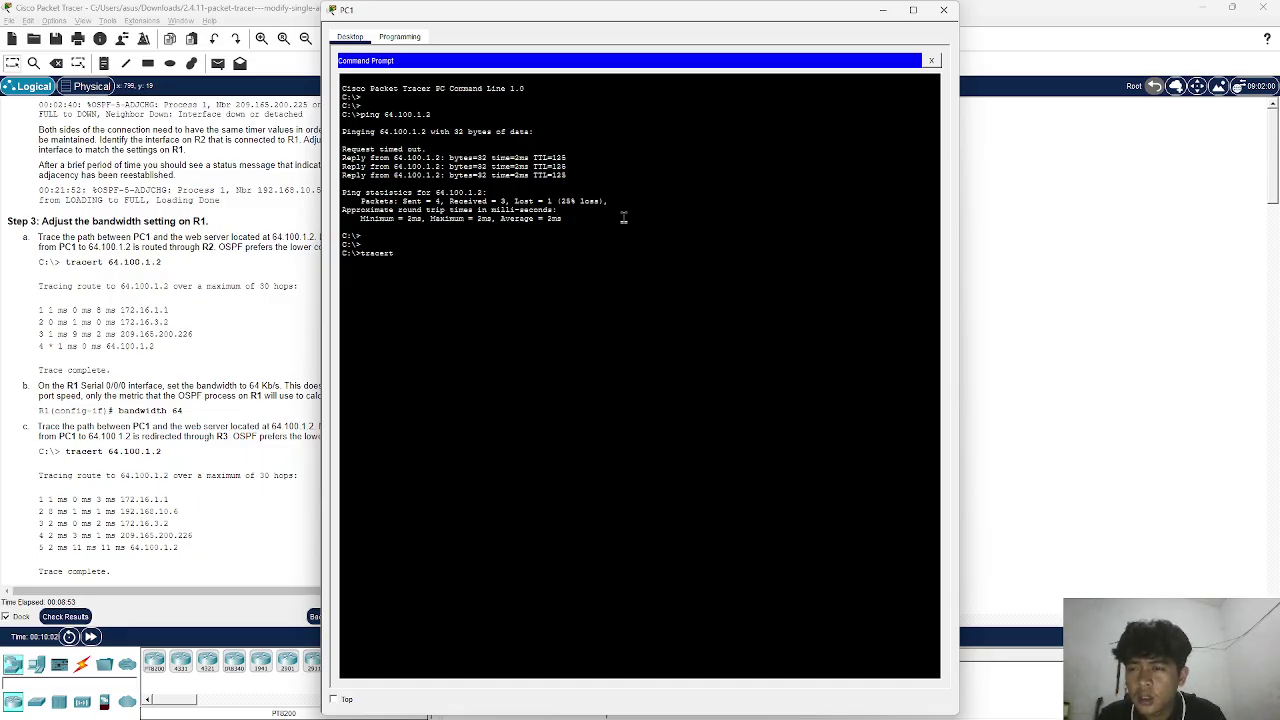
text( 64)
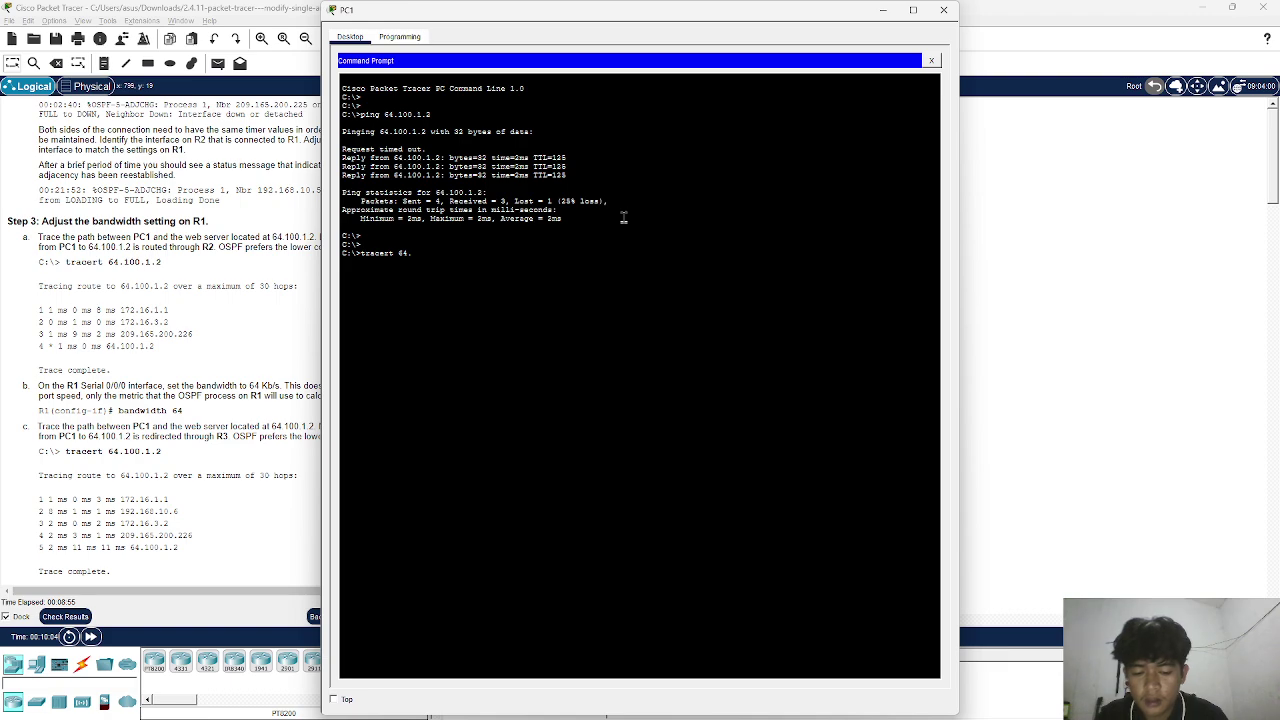
text(.10)
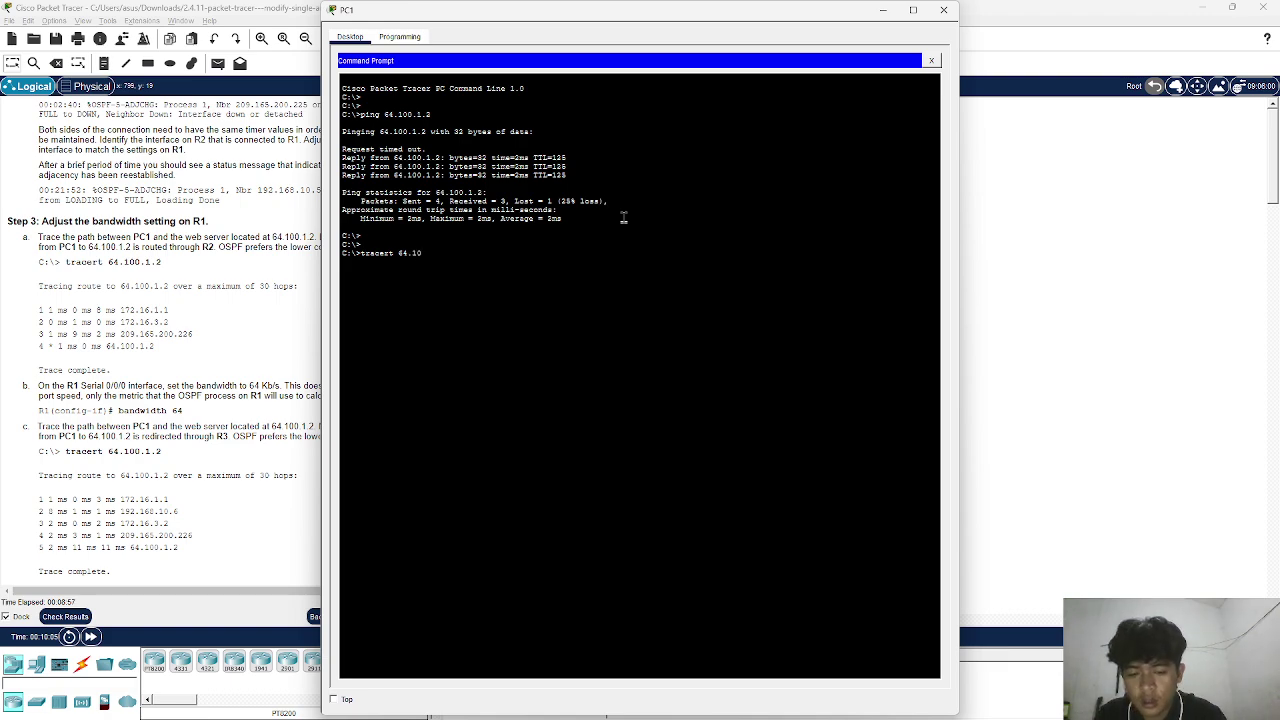
text(0.1)
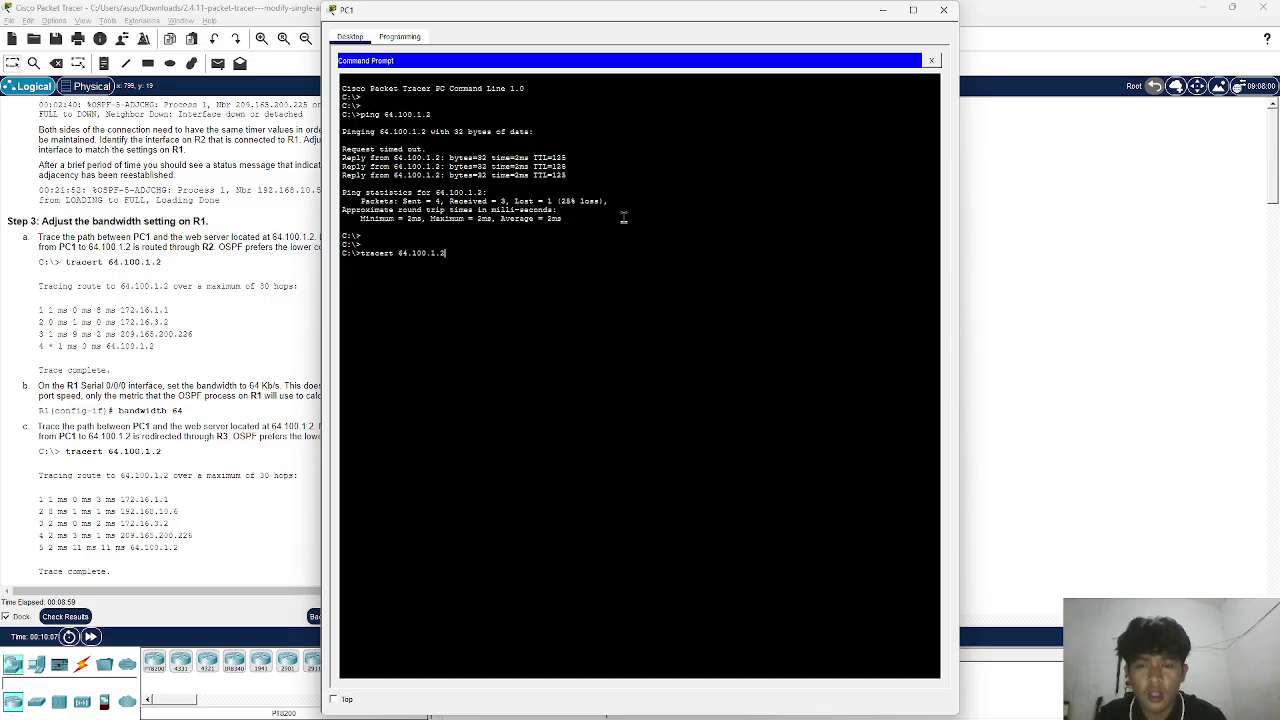
text(.2)
key(Return)
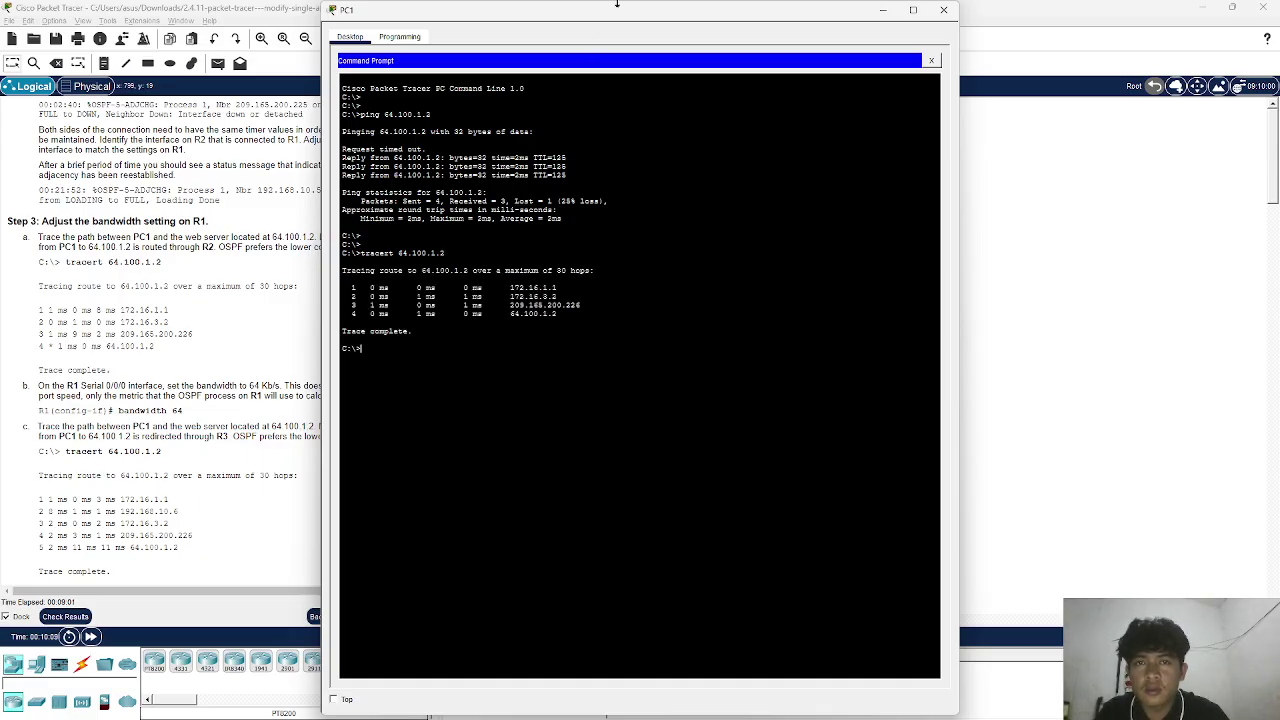
drag(617, 4, 797, 8)
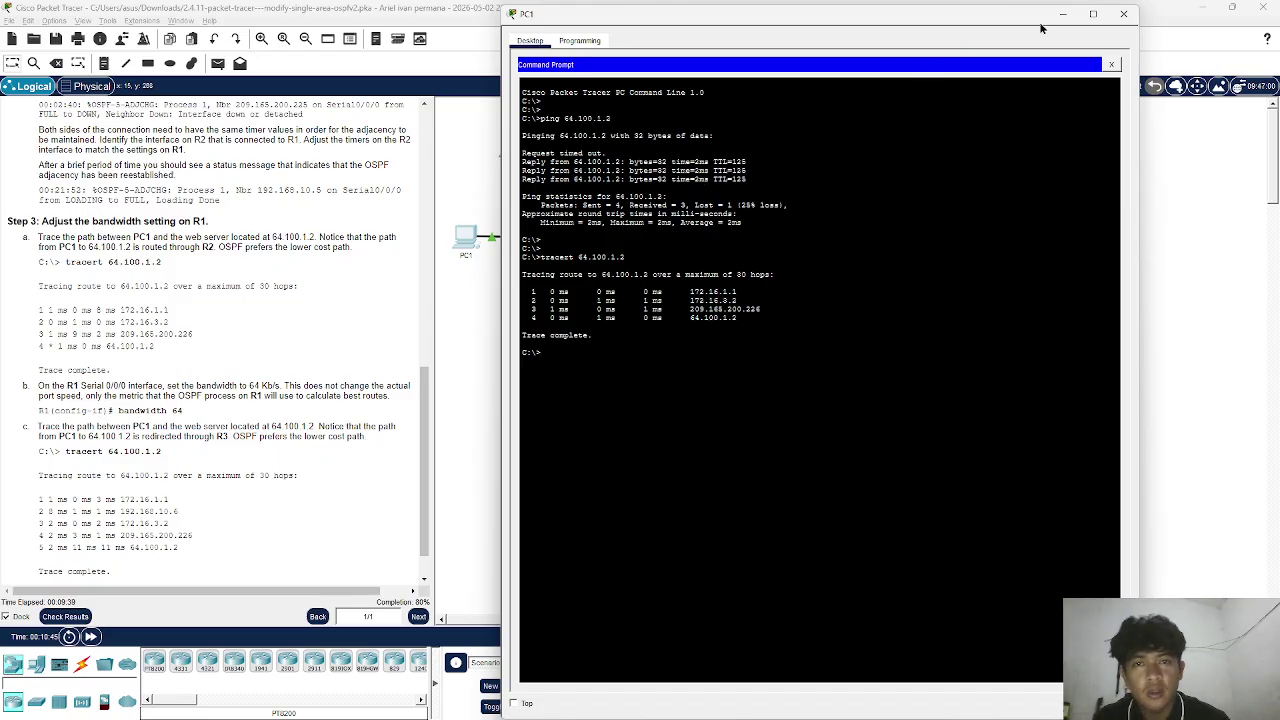
click(1123, 14)
Step: Set the bandwidth to 64 on R1's s0/0/0 interface with bandwidth 64 and minimize R1
click(610, 233)
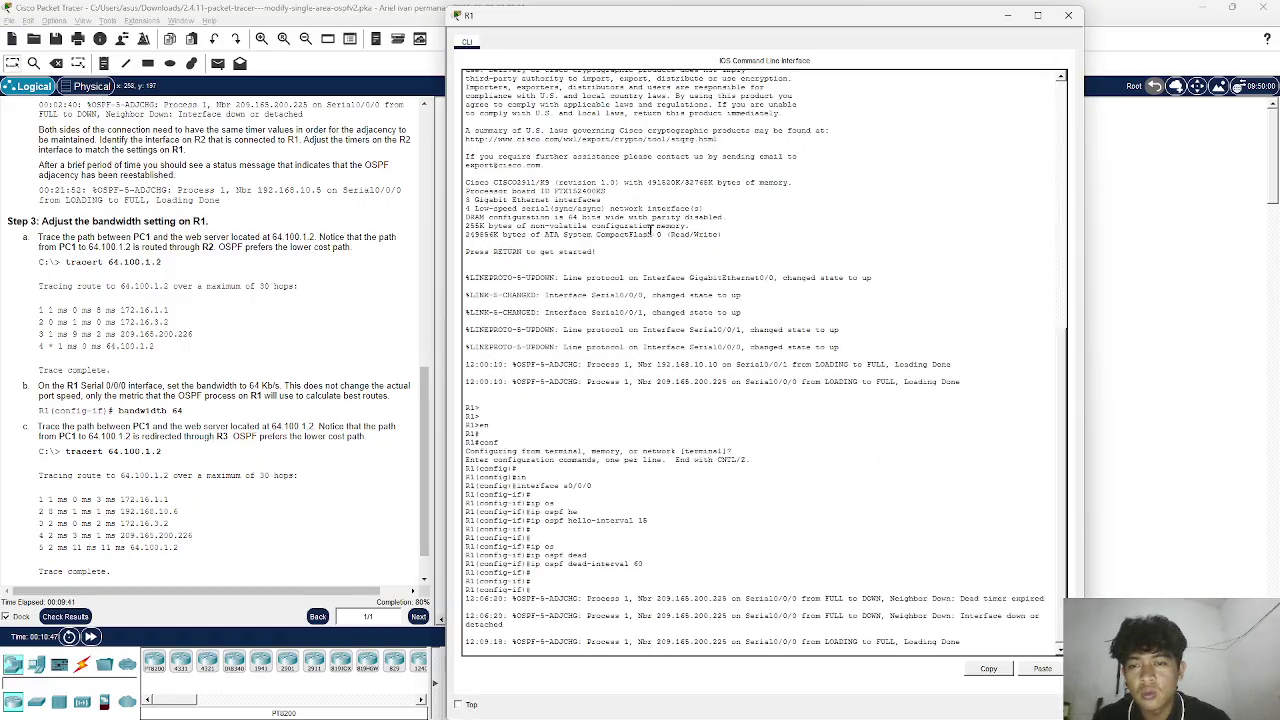
key(Return)
key(Return)
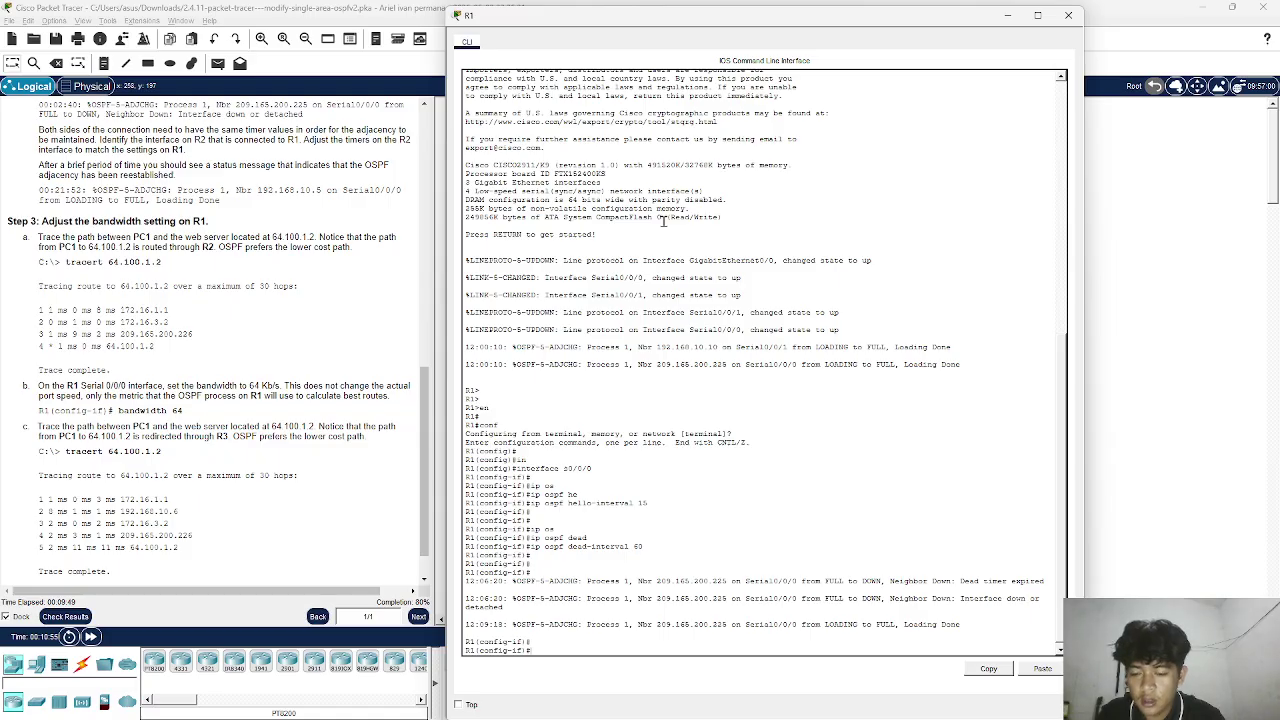
text(ban)
key(Tab)
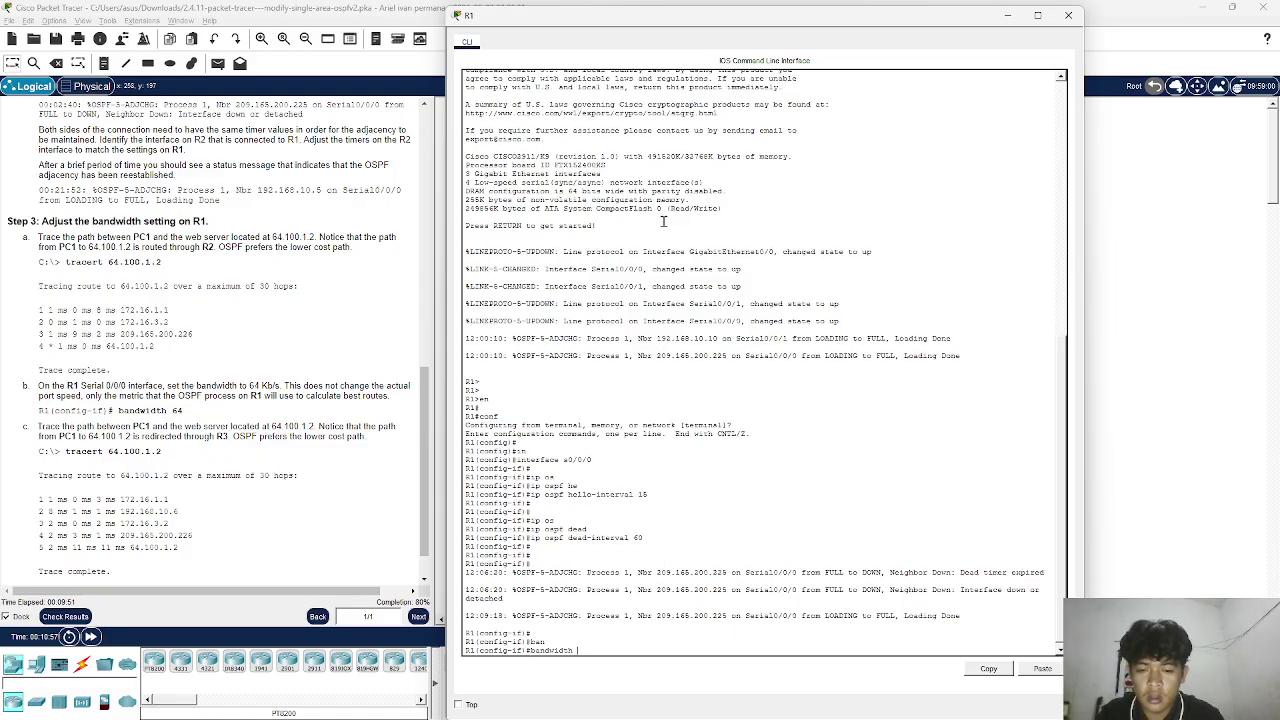
text(6)
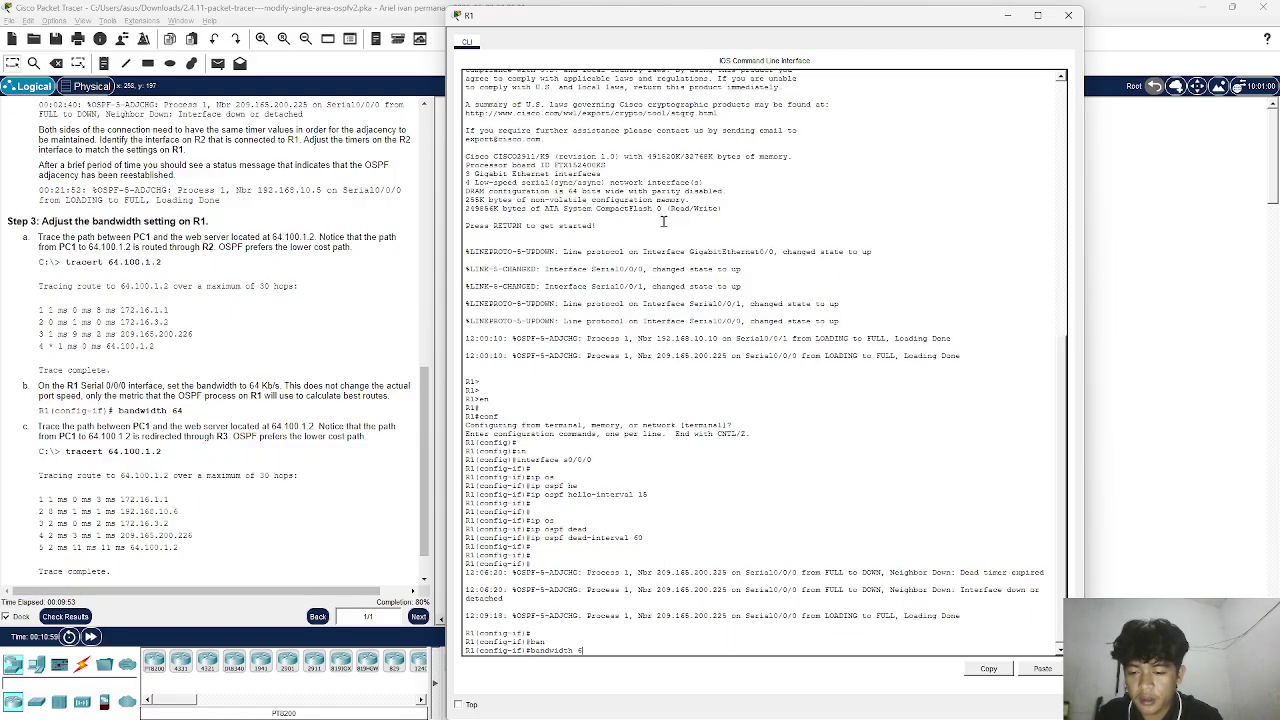
text(4)
key(Return)
key(Return)
key(Return)
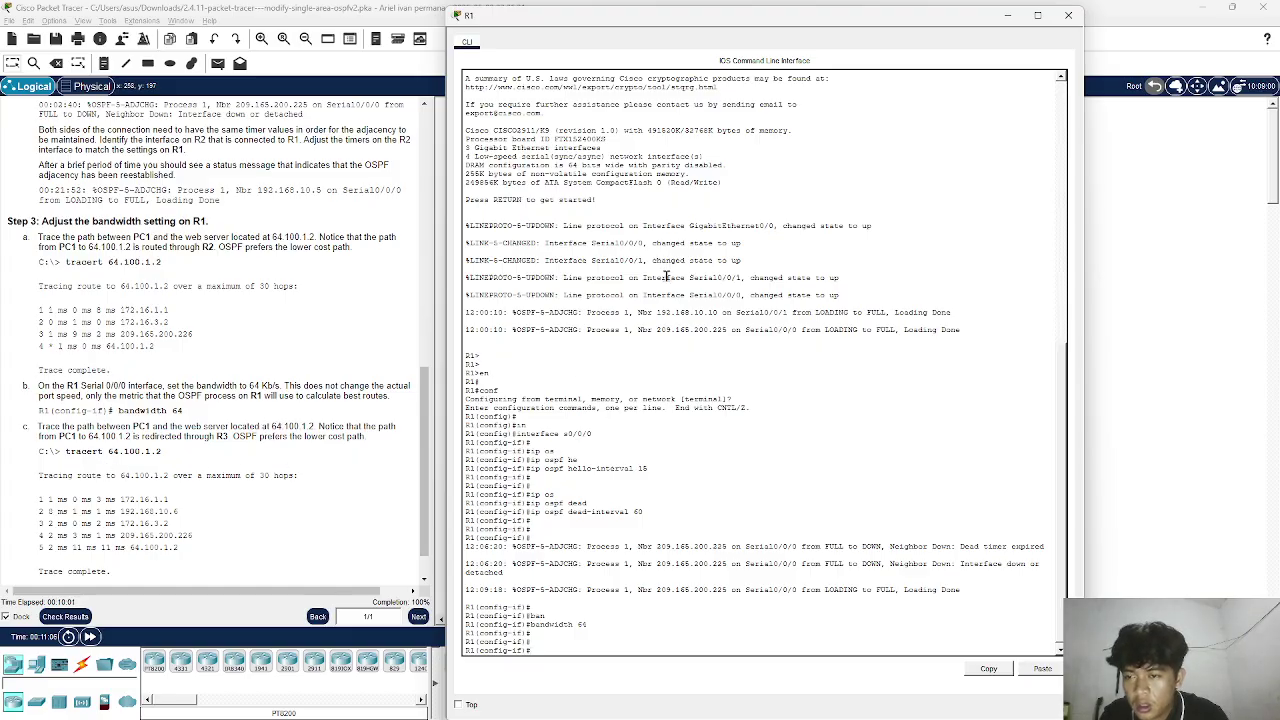
click(1007, 15)
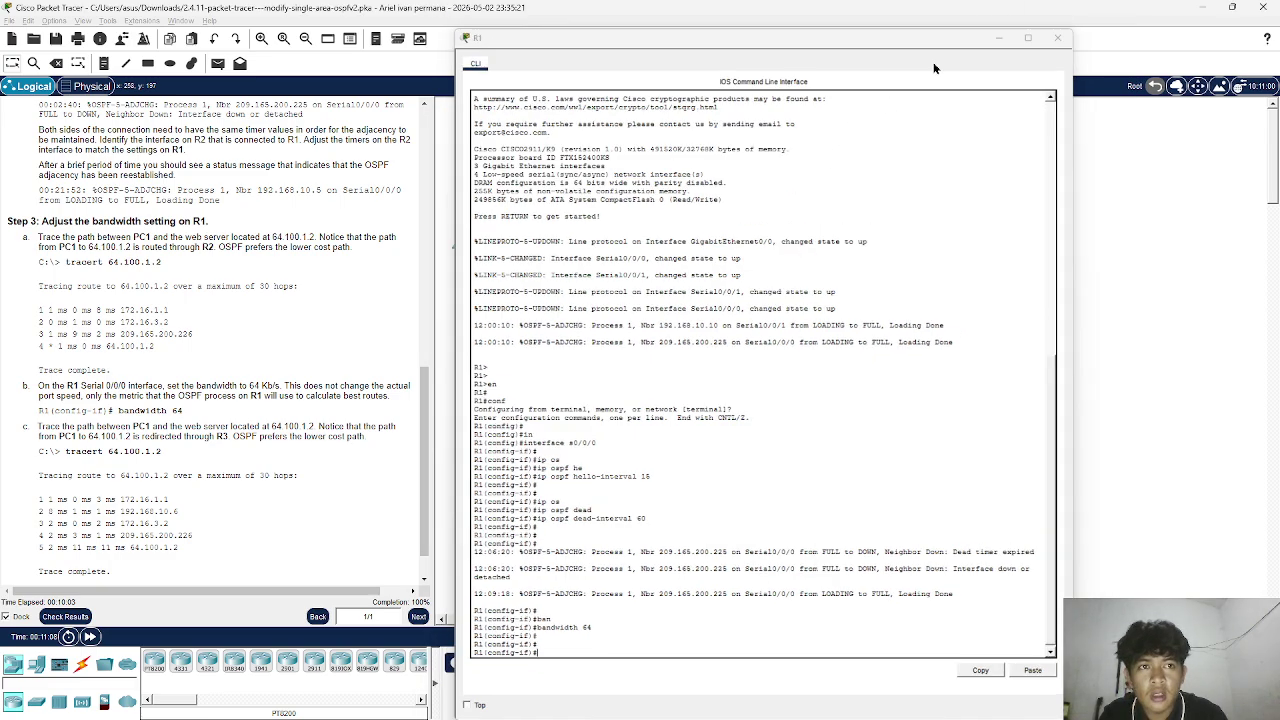
Step: Repeat tracert 64.100.1.2 from PC1's Command Prompt and move its window clear of the instructions
click(462, 240)
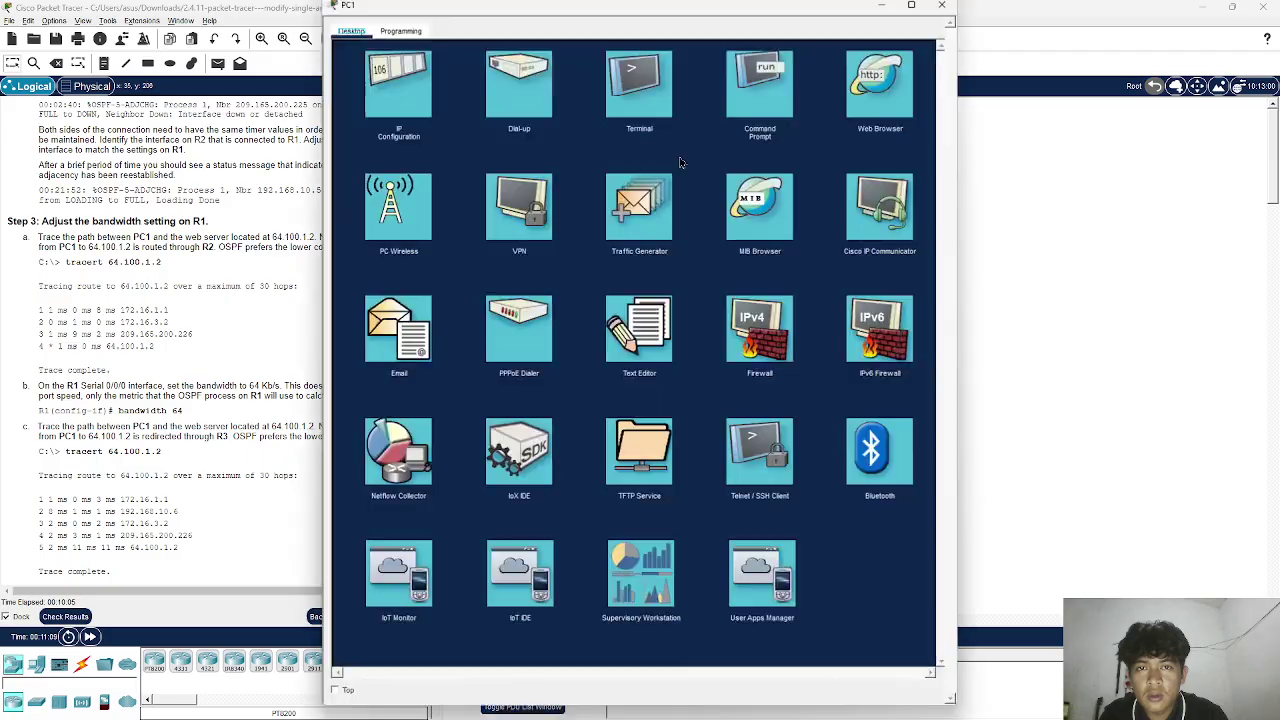
click(759, 88)
key(Up)
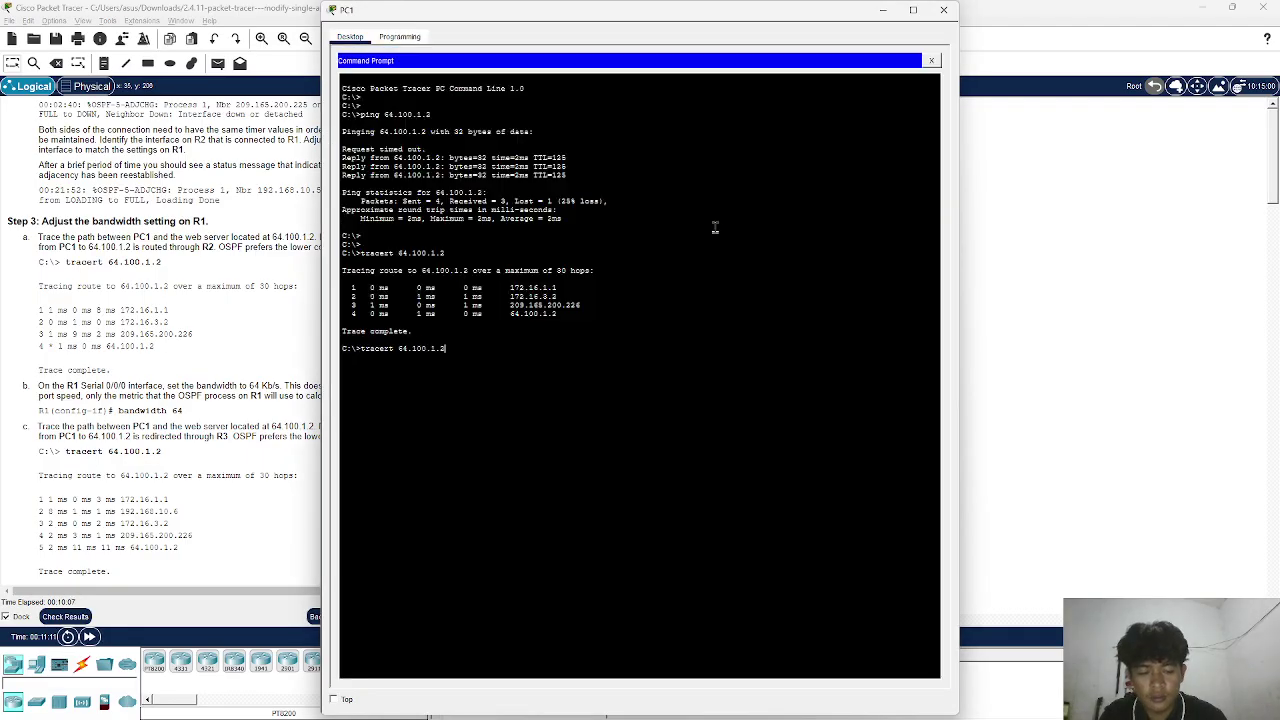
text(\)
key(Return)
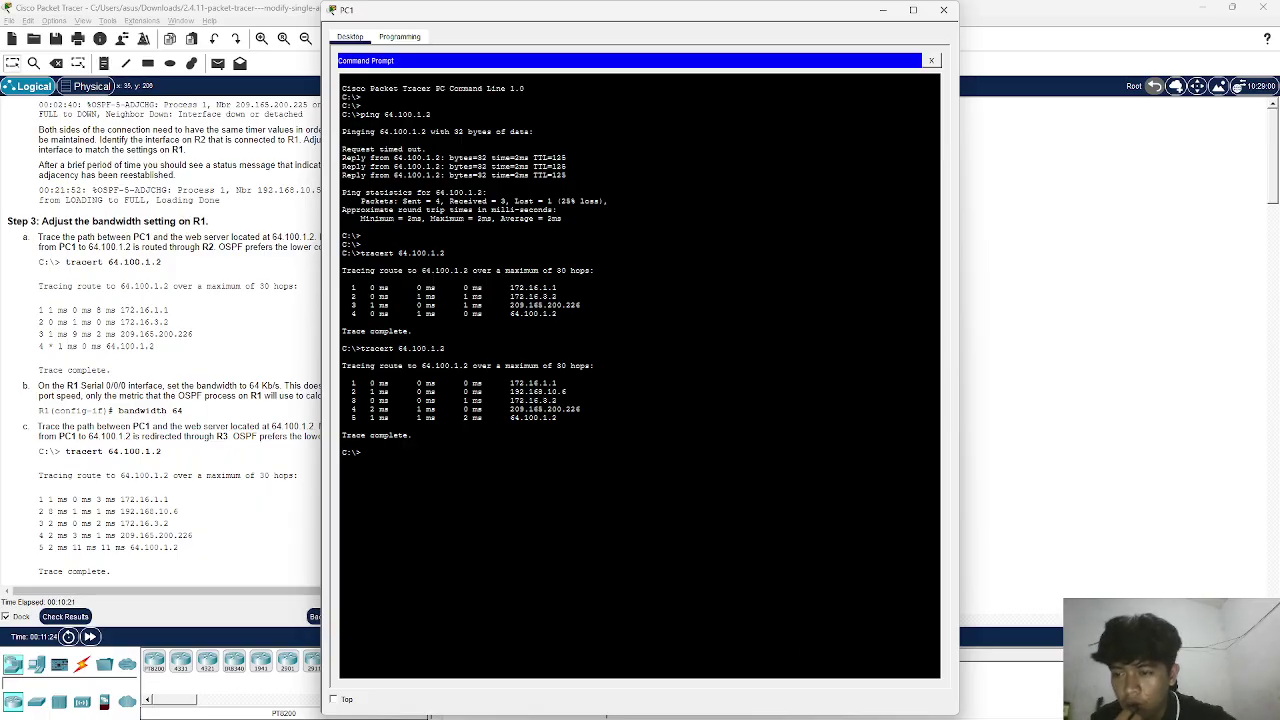
mouse_move(808, 706)
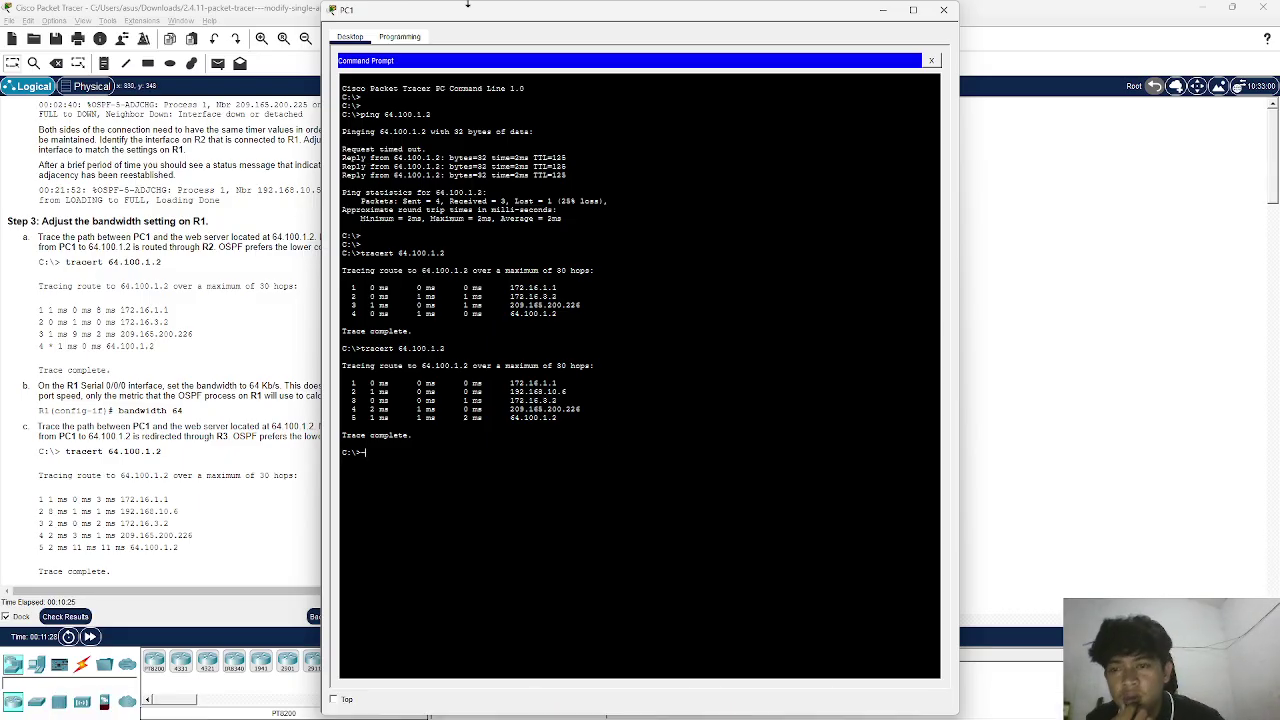
drag(520, 16, 680, 23)
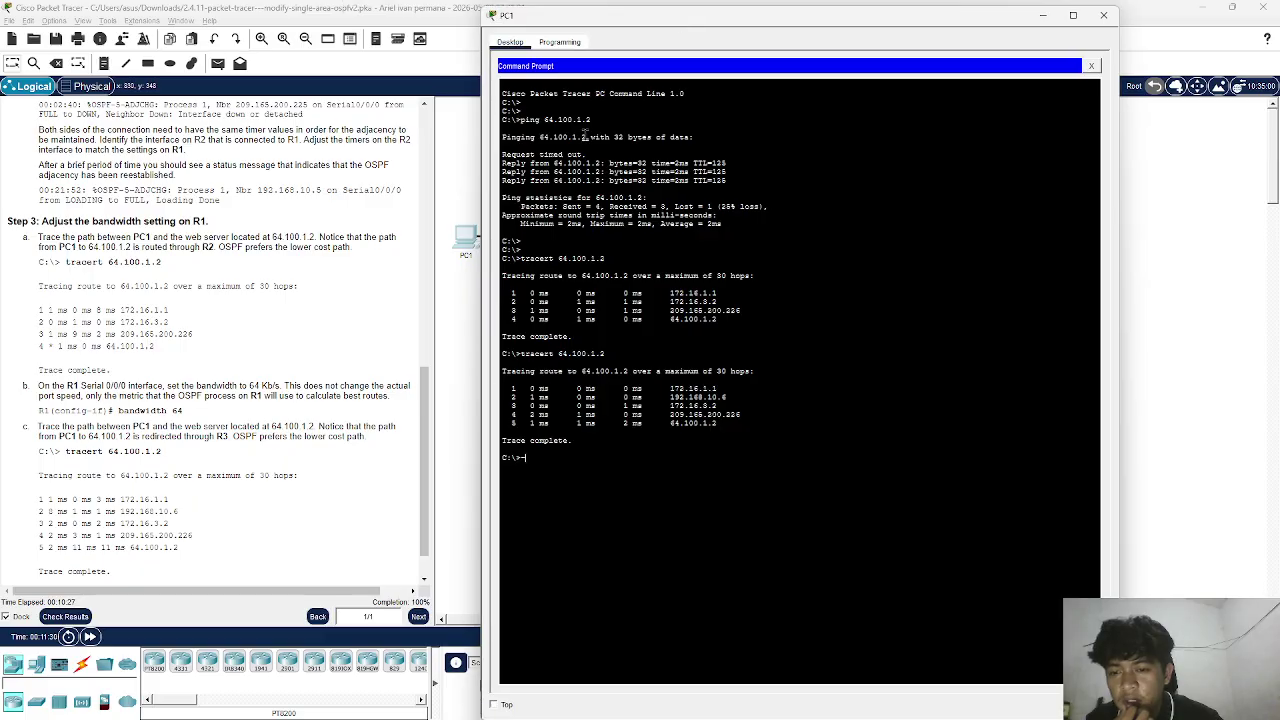
Step: Compare PC1's trace output with the Step 3 instructions and review the activity from the addressing table to Part 2: Verify Connectivity
scroll(300, 412, down, 1)
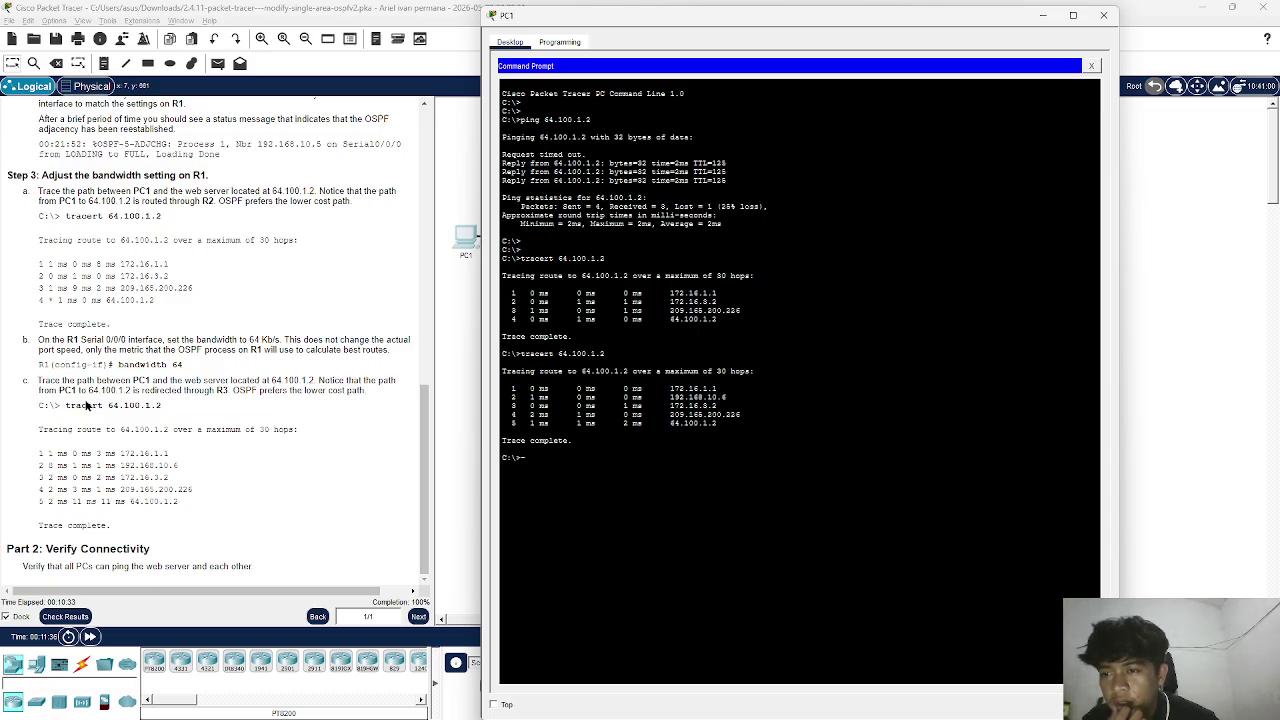
drag(87, 390, 139, 390)
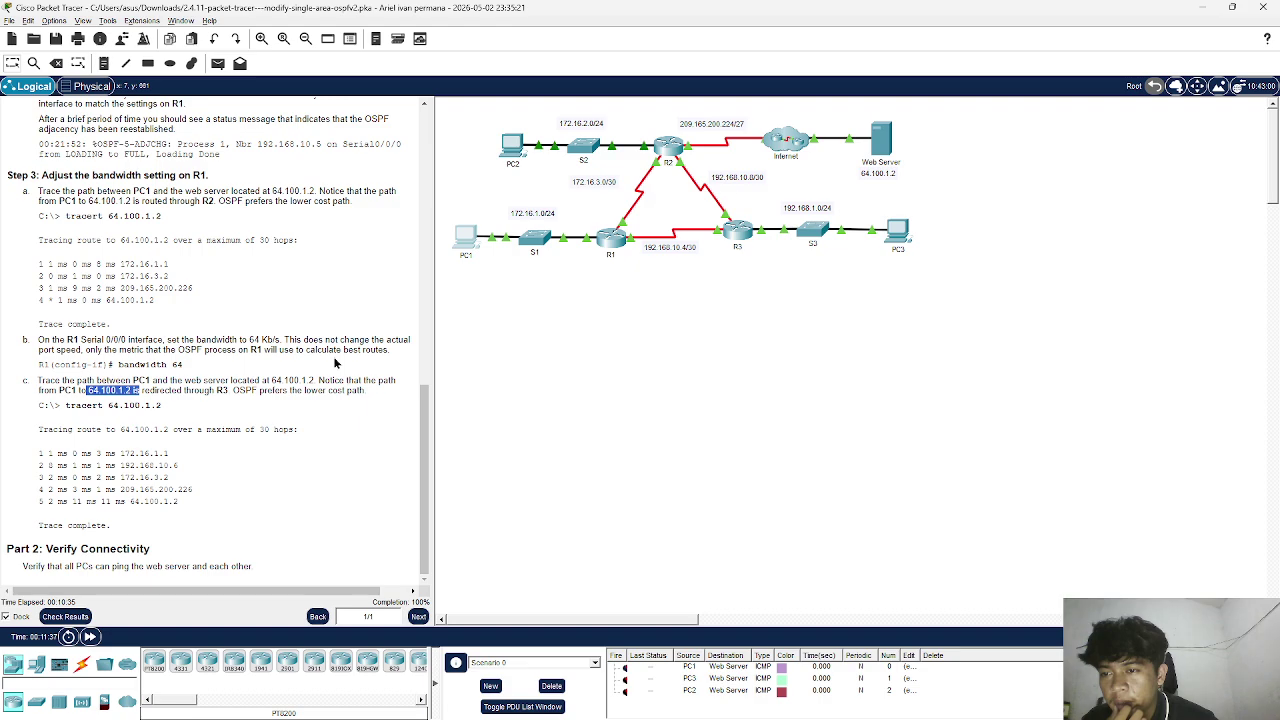
click(476, 232)
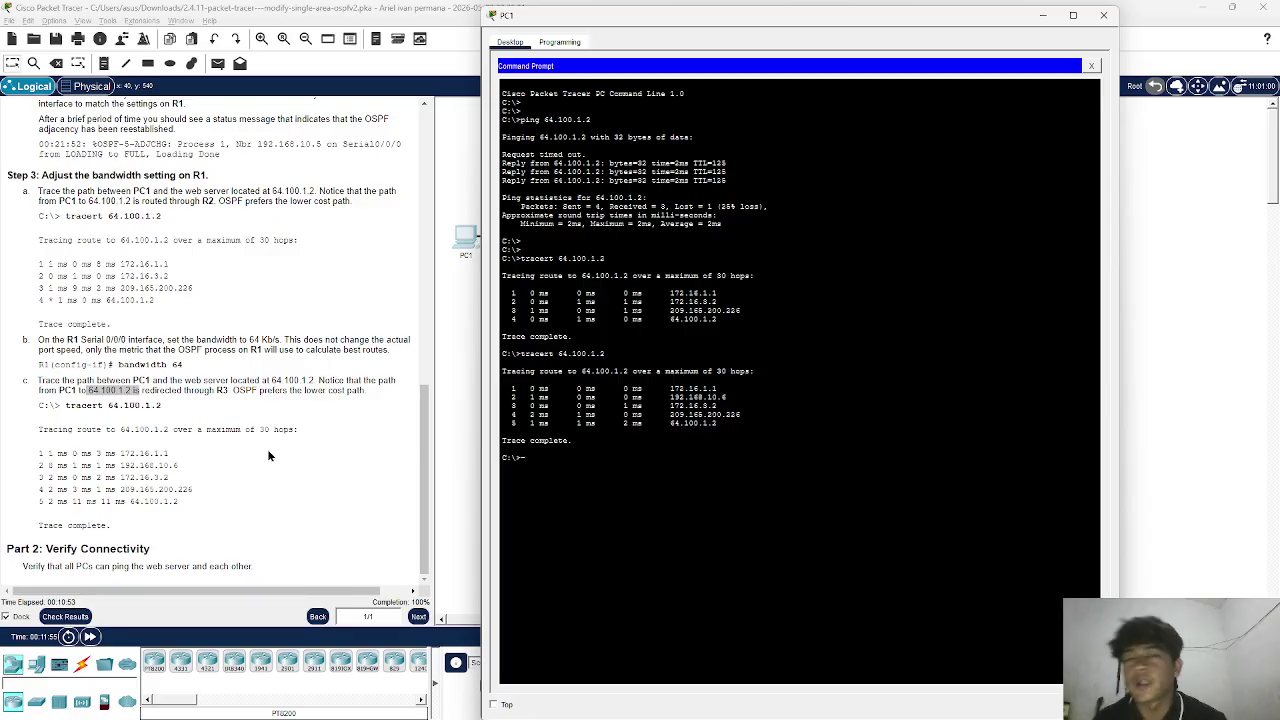
scroll(268, 455, up, 15)
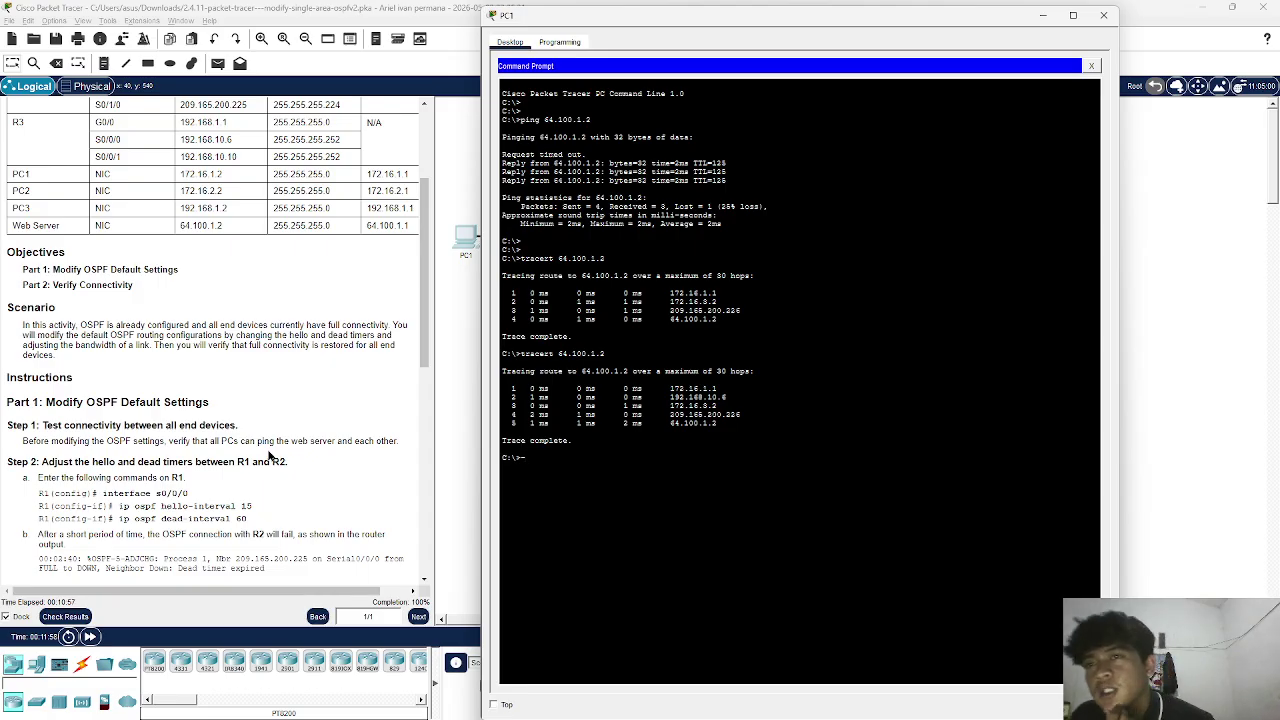
scroll(268, 455, up, 3)
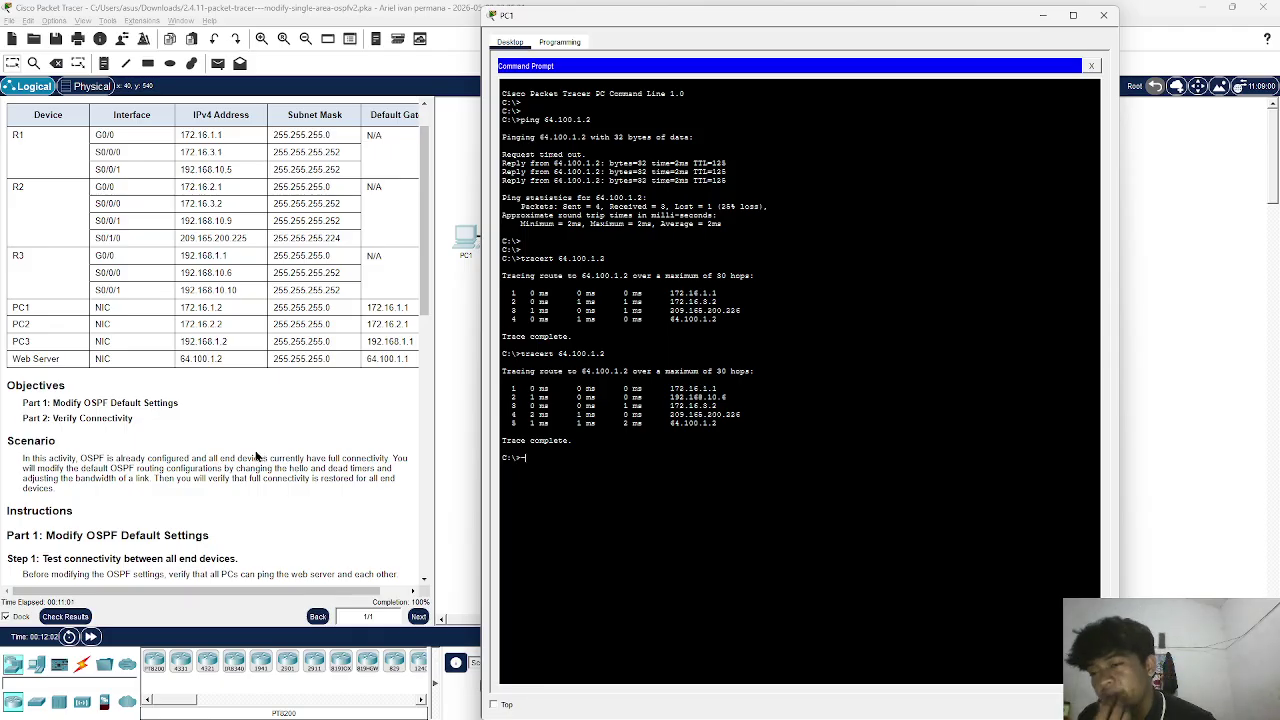
scroll(257, 455, down, 3)
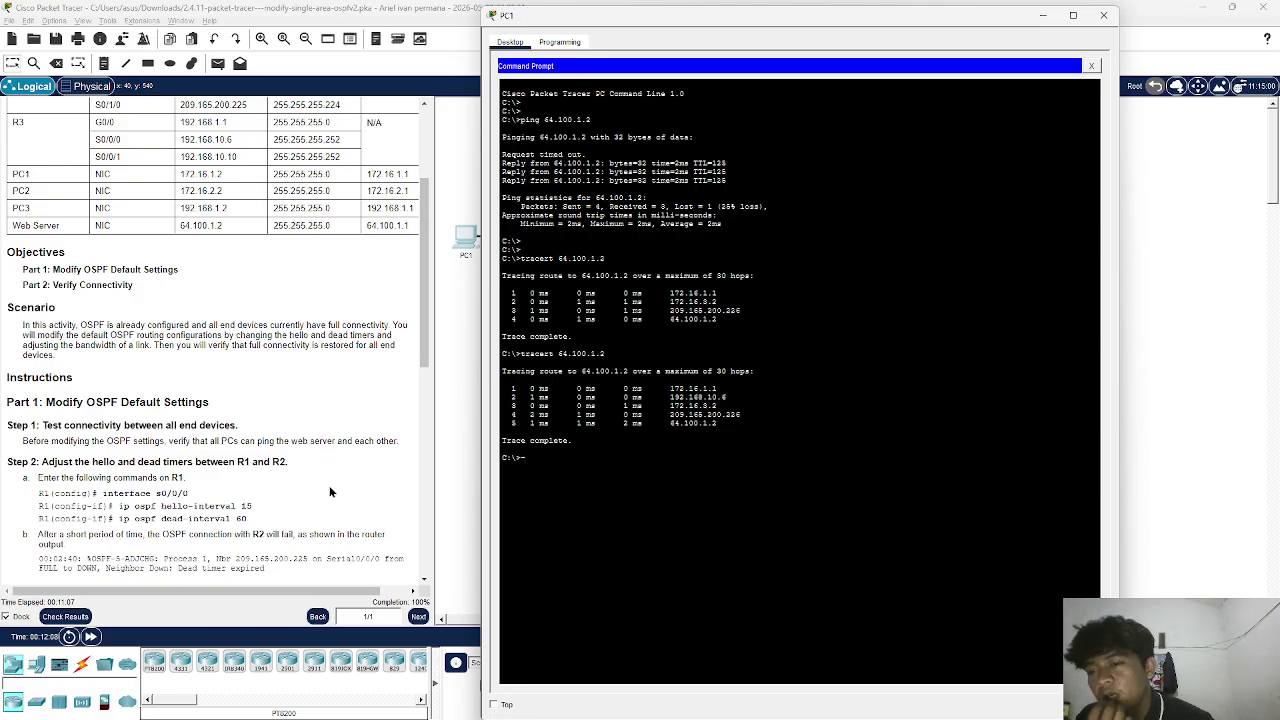
scroll(321, 482, down, 3)
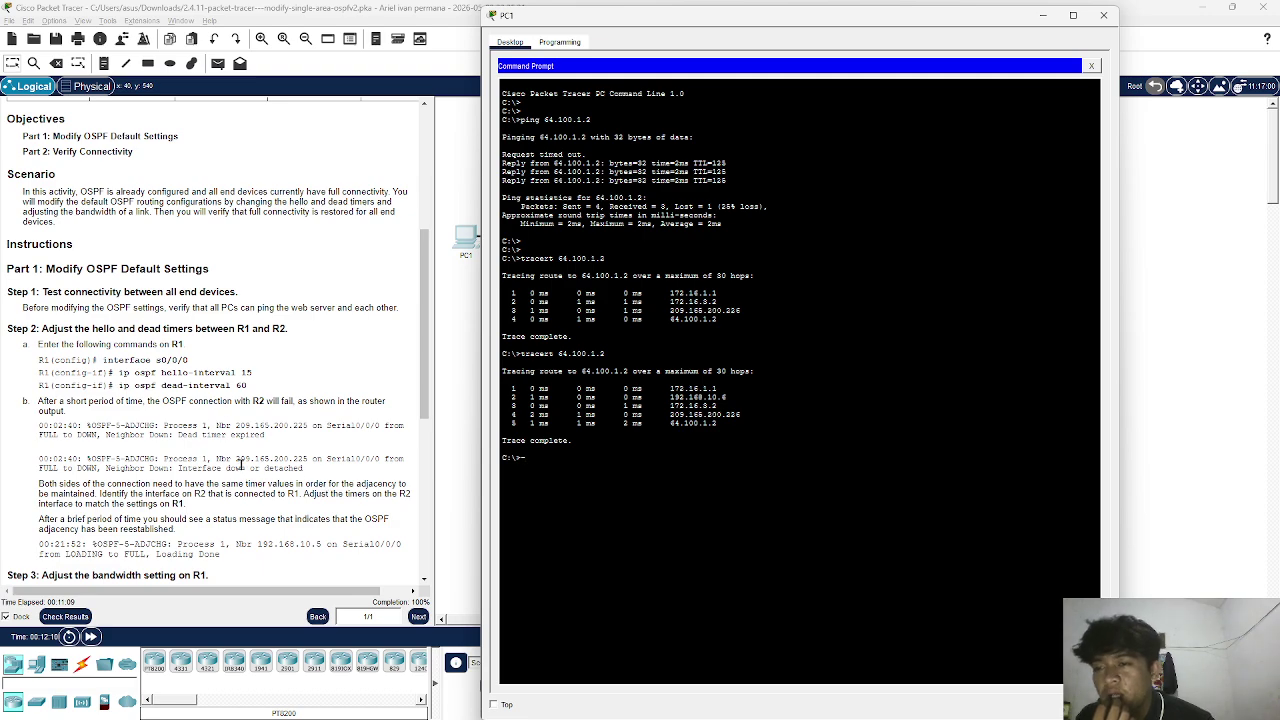
scroll(300, 418, down, 3)
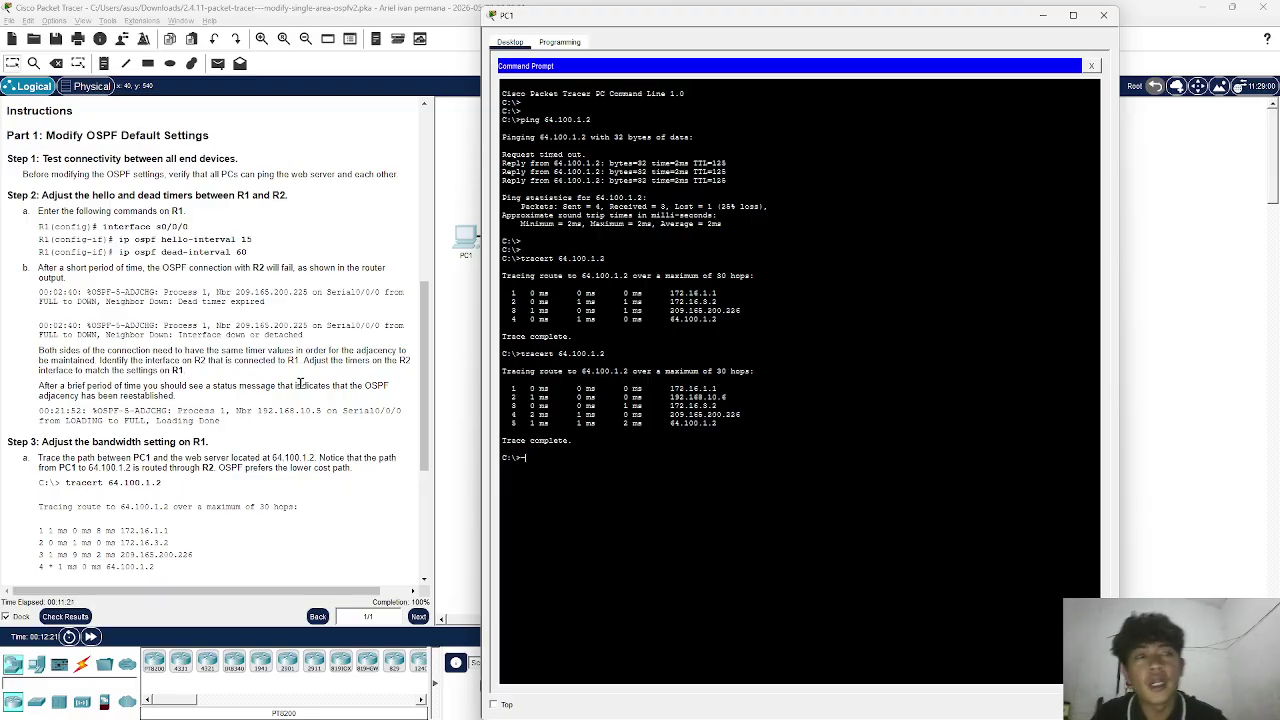
scroll(266, 445, down, 3)
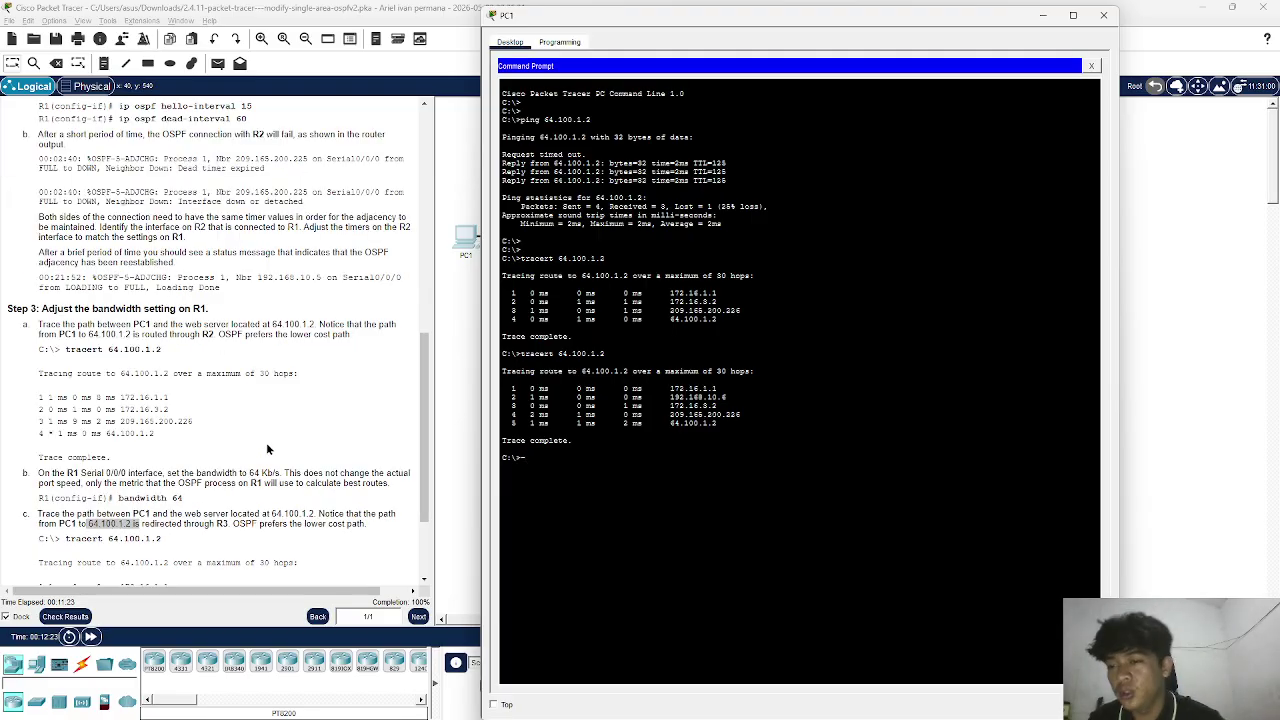
scroll(270, 444, down, 3)
click(280, 392)
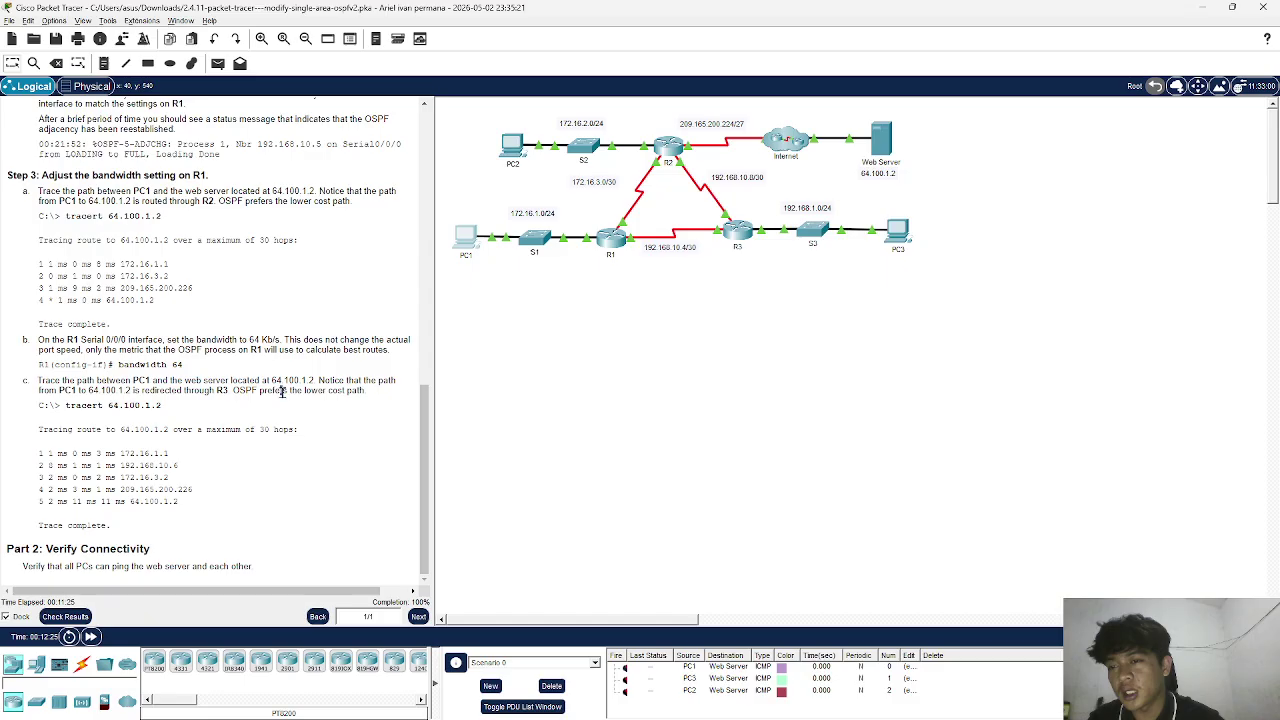